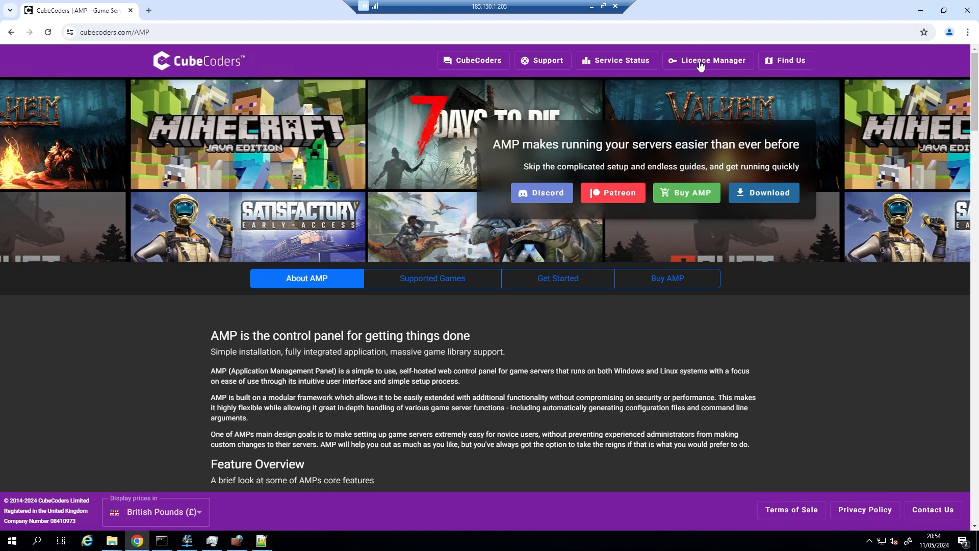
- View the CubeCoders licence manager's account login page and close the browser
{"action": "left_click", "coordinate": [700, 62]}
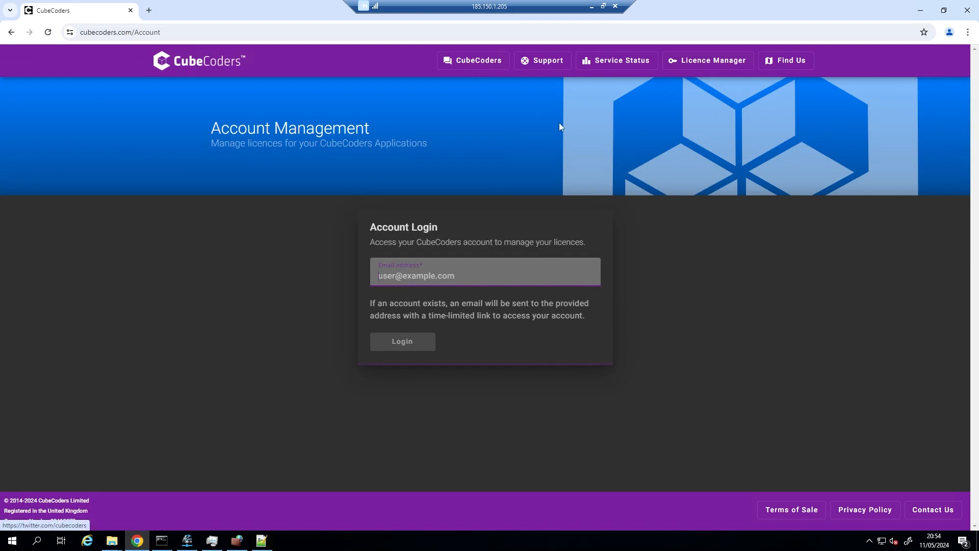
{"action": "left_click", "coordinate": [968, 10]}
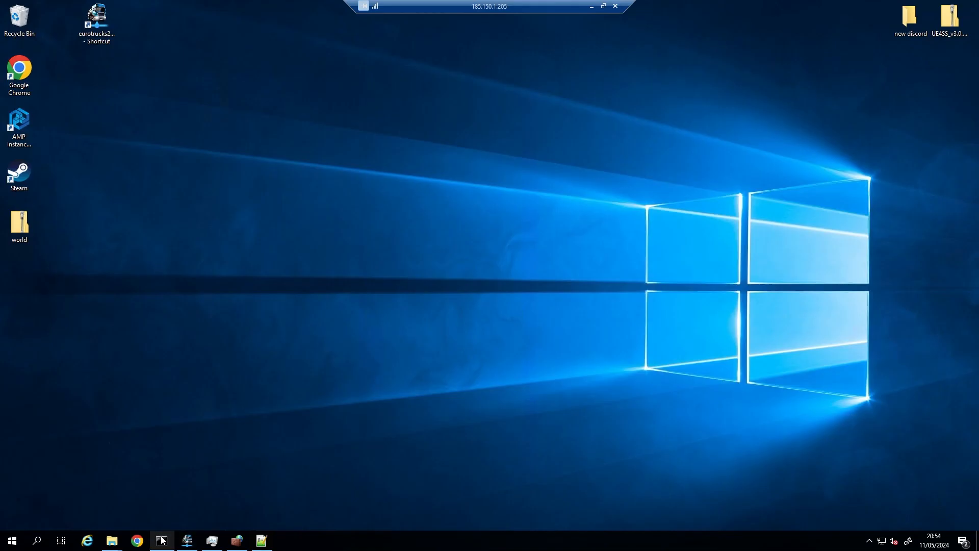
- Look at the AMPSetup installer in the Downloads folder and close the folder window
{"action": "mouse_move", "coordinate": [126, 548]}
{"action": "left_click", "coordinate": [87, 497]}
{"action": "left_click", "coordinate": [588, 168]}
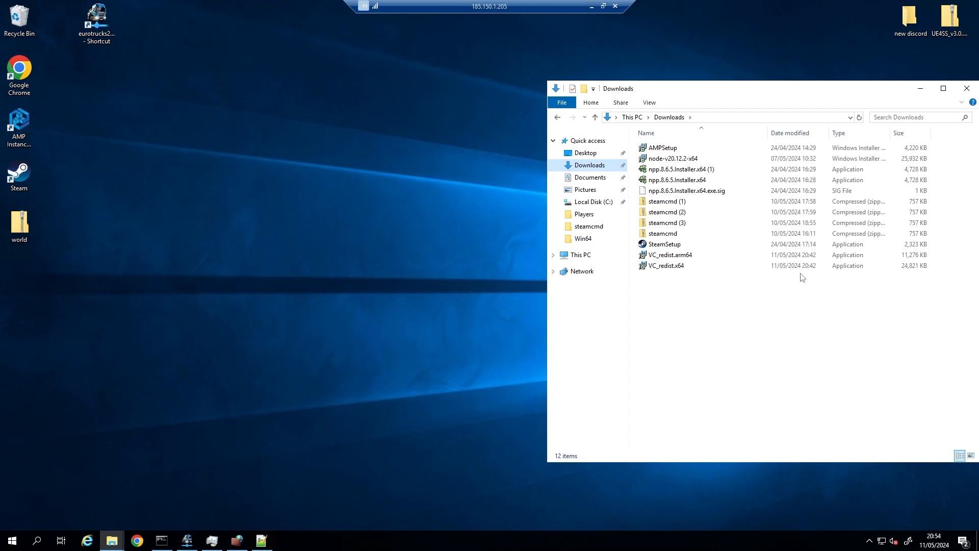
{"action": "left_click_drag", "start_coordinate": [866, 88], "coordinate": [690, 101]}
{"action": "left_click", "coordinate": [790, 101]}
- Launch the AMP instance manager and begin a new instance with Palworld as its application
{"action": "double_click", "coordinate": [25, 128]}
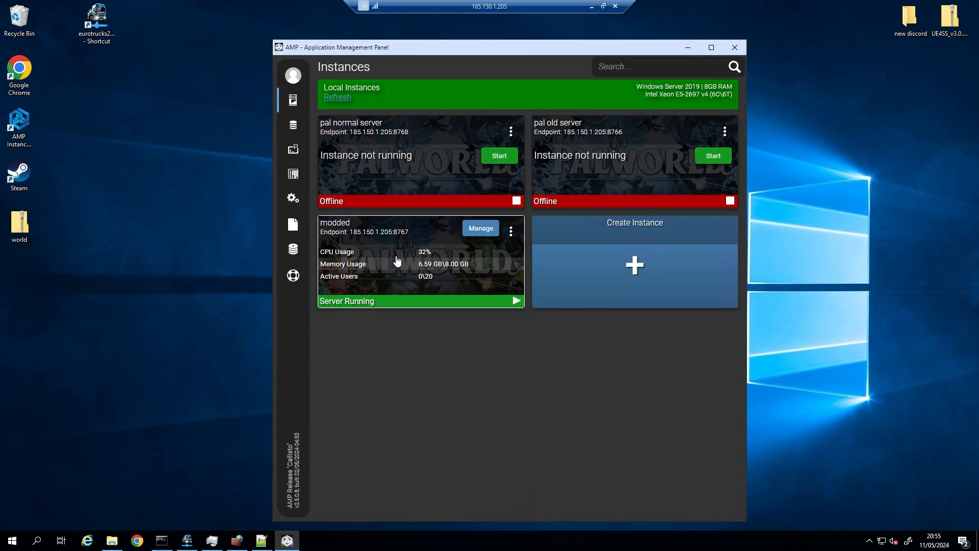
{"action": "left_click", "coordinate": [631, 268]}
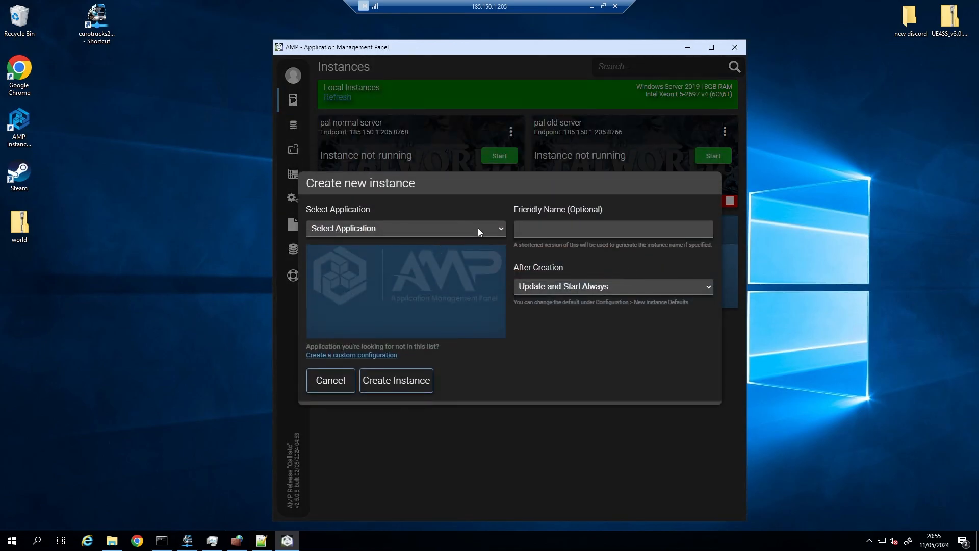
{"action": "left_click", "coordinate": [478, 227]}
{"action": "scroll", "coordinate": [405, 377], "scroll_direction": "down", "scroll_amount": 12}
{"action": "scroll", "coordinate": [405, 382], "scroll_direction": "down", "scroll_amount": 20}
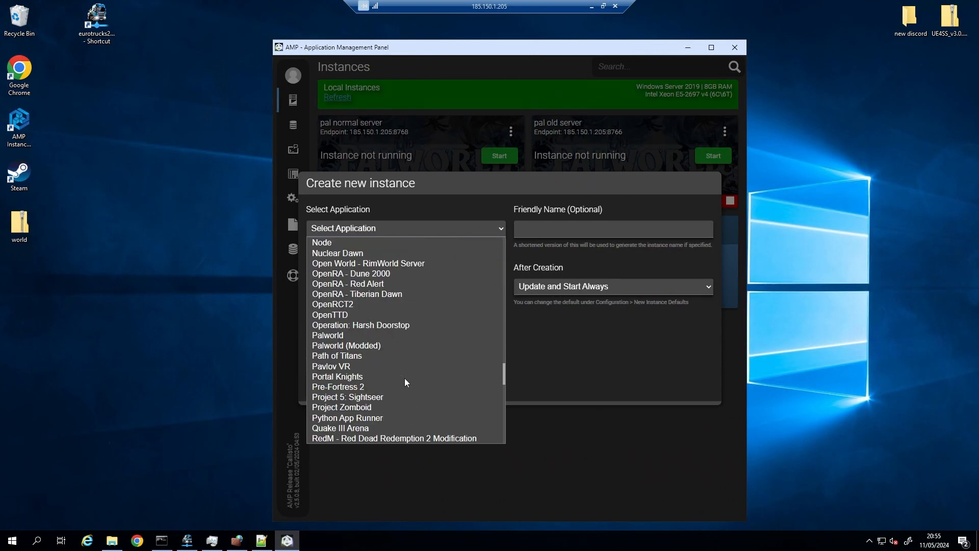
{"action": "scroll", "coordinate": [404, 378], "scroll_direction": "down", "scroll_amount": 7}
{"action": "scroll", "coordinate": [405, 378], "scroll_direction": "up", "scroll_amount": 3}
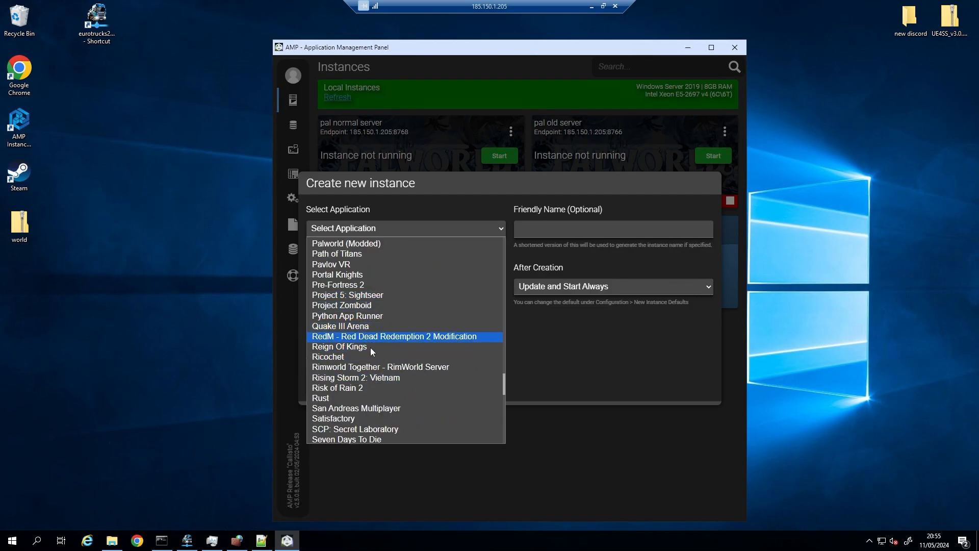
{"action": "scroll", "coordinate": [370, 349], "scroll_direction": "up", "scroll_amount": 3}
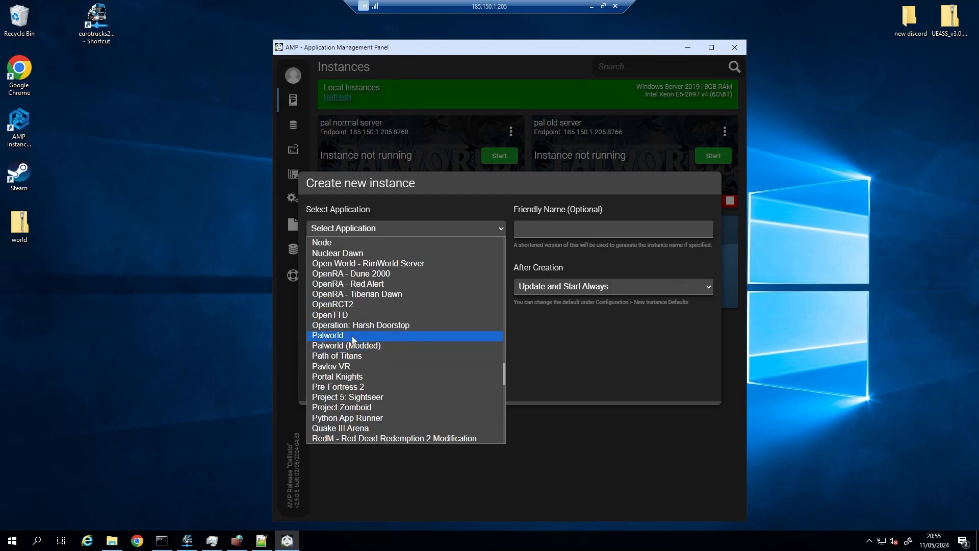
{"action": "left_click", "coordinate": [353, 336]}
- Give the new Palworld instance the friendly name test and create it
{"action": "left_click", "coordinate": [564, 228]}
{"action": "type", "text": "test"}
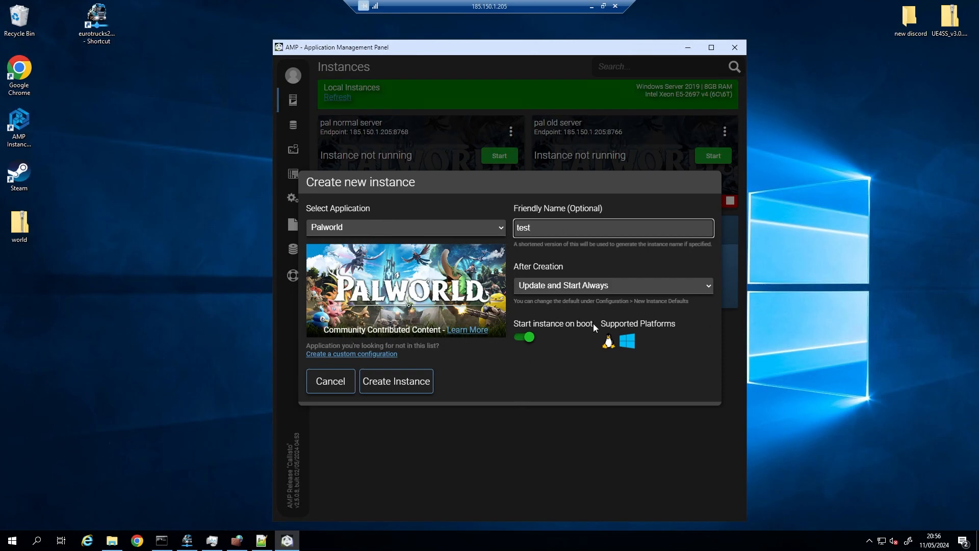
{"action": "left_click", "coordinate": [419, 383]}
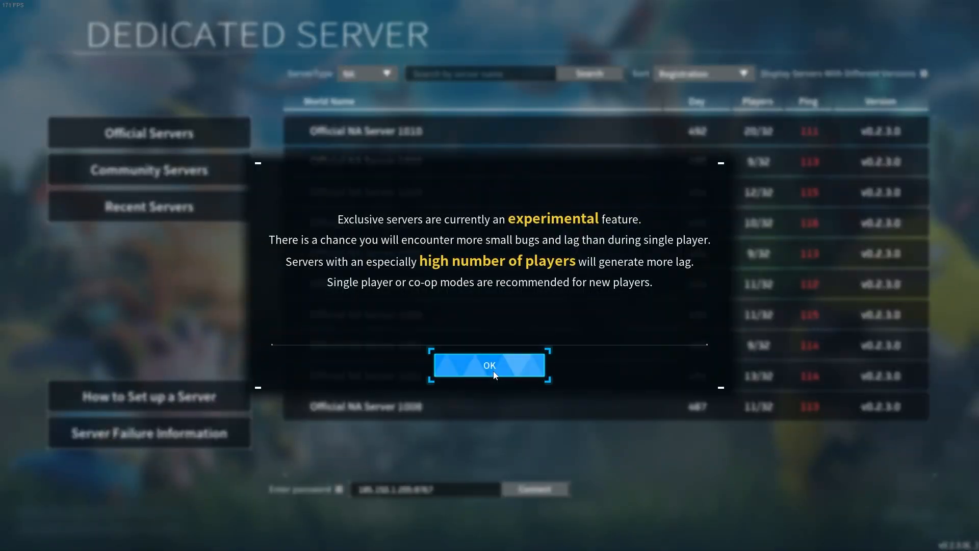
- In Palworld's dedicated server browser, dismiss the experimental feature notice and search the community servers for tgc
{"action": "left_click", "coordinate": [490, 362]}
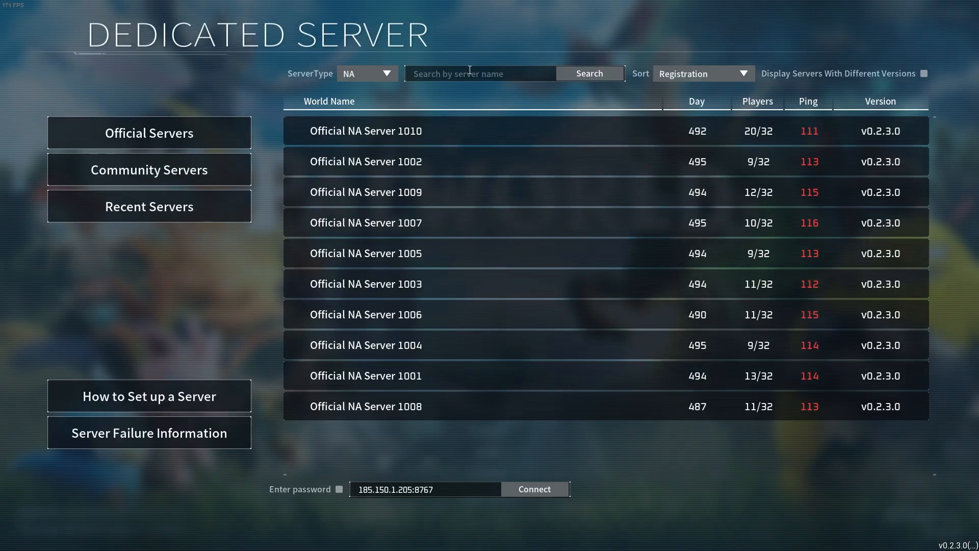
{"action": "type", "text": "tgv"}
{"action": "key", "text": "BackSpace"}
{"action": "type", "text": "c"}
{"action": "left_click", "coordinate": [170, 164]}
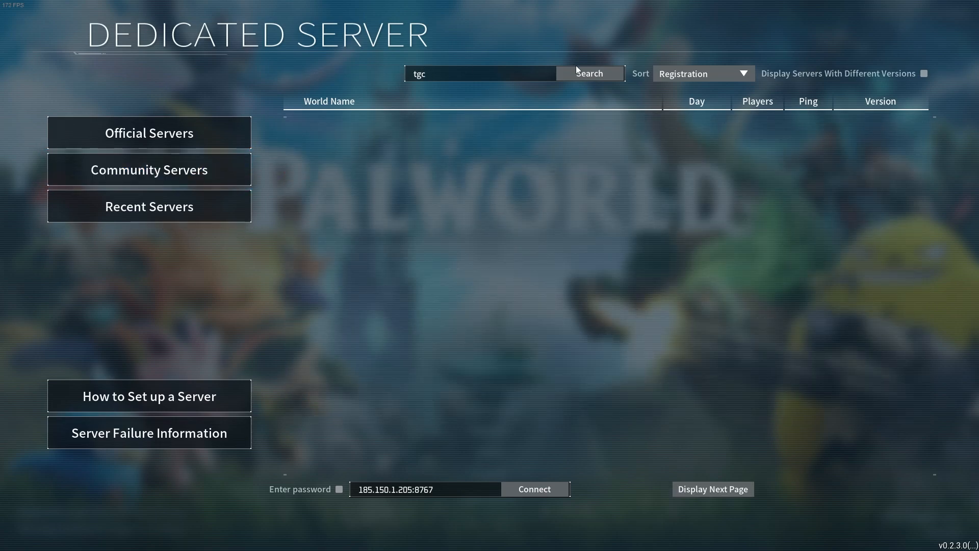
{"action": "left_click", "coordinate": [579, 74]}
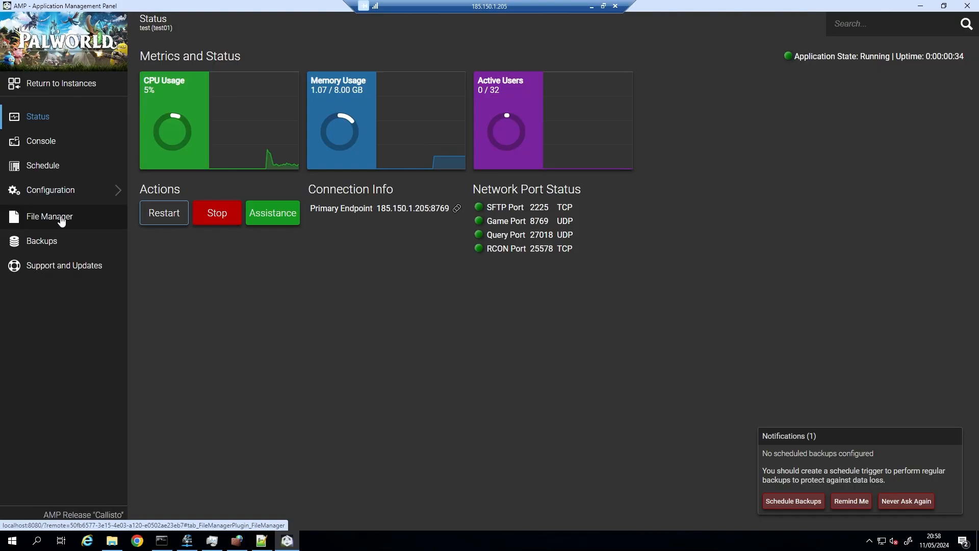
- Switch to AMP, open the test instance's Palworld Gameplay Settings and permanently dismiss both scheduled backup notifications
{"action": "left_click", "coordinate": [69, 190]}
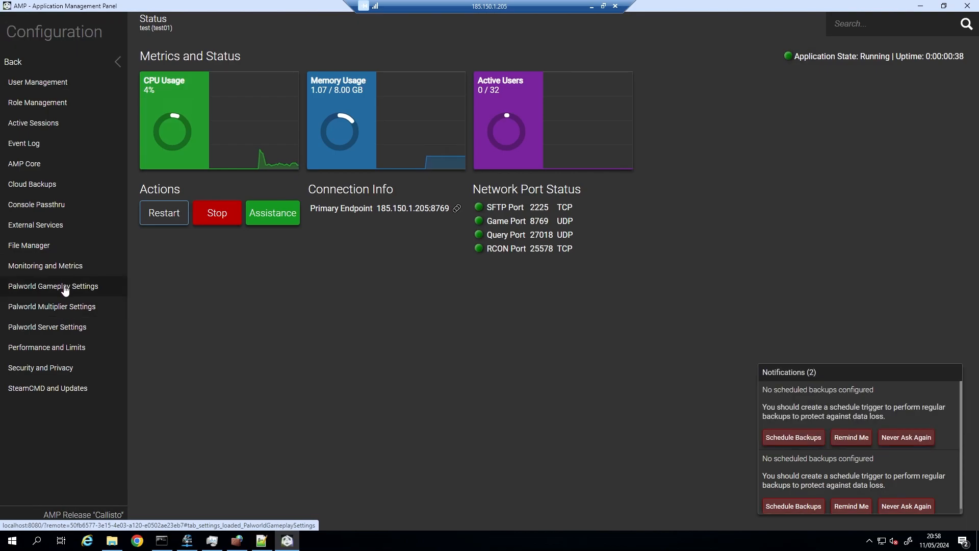
{"action": "left_click", "coordinate": [65, 287]}
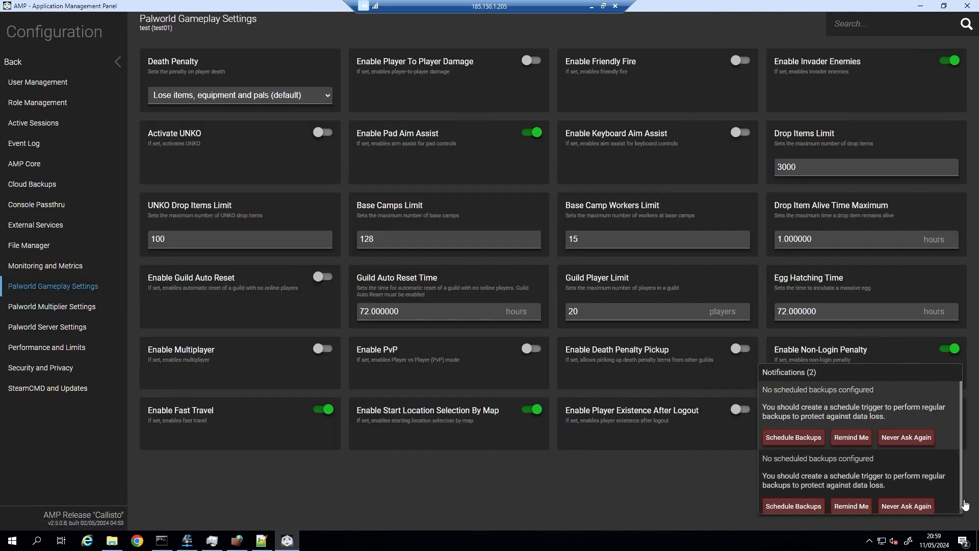
{"action": "left_click", "coordinate": [906, 437]}
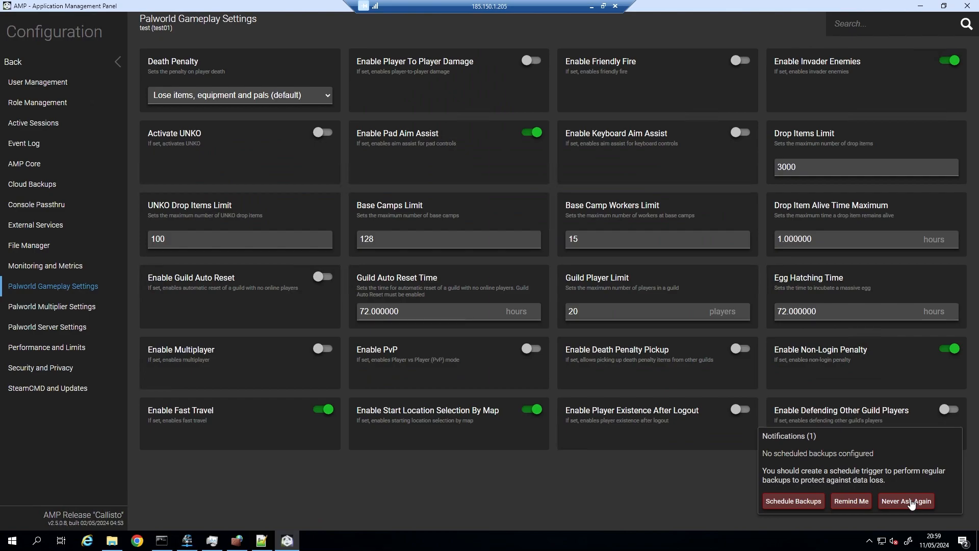
{"action": "left_click", "coordinate": [910, 502]}
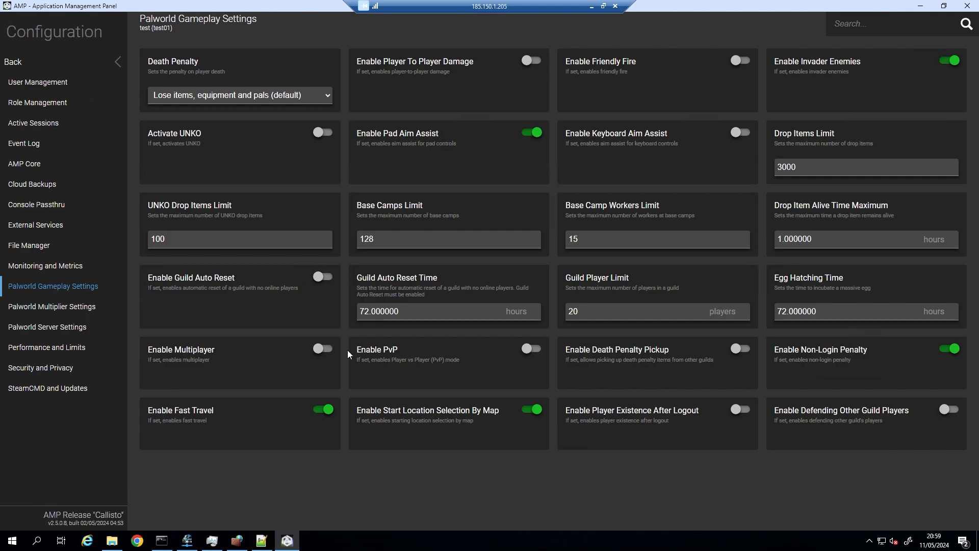
- Enable multiplayer, PvP and death penalty pickup in the Palworld gameplay settings
{"action": "left_click", "coordinate": [326, 349]}
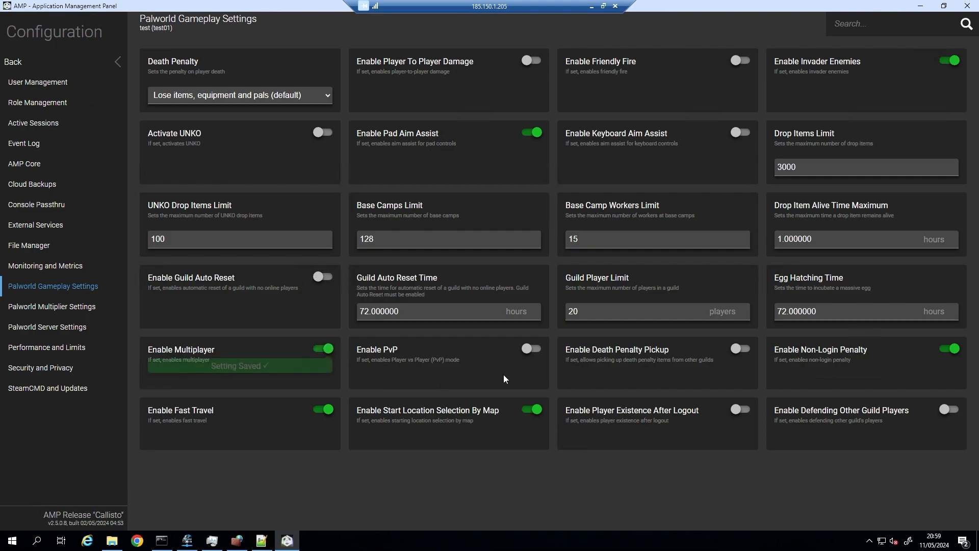
{"action": "left_click", "coordinate": [533, 353]}
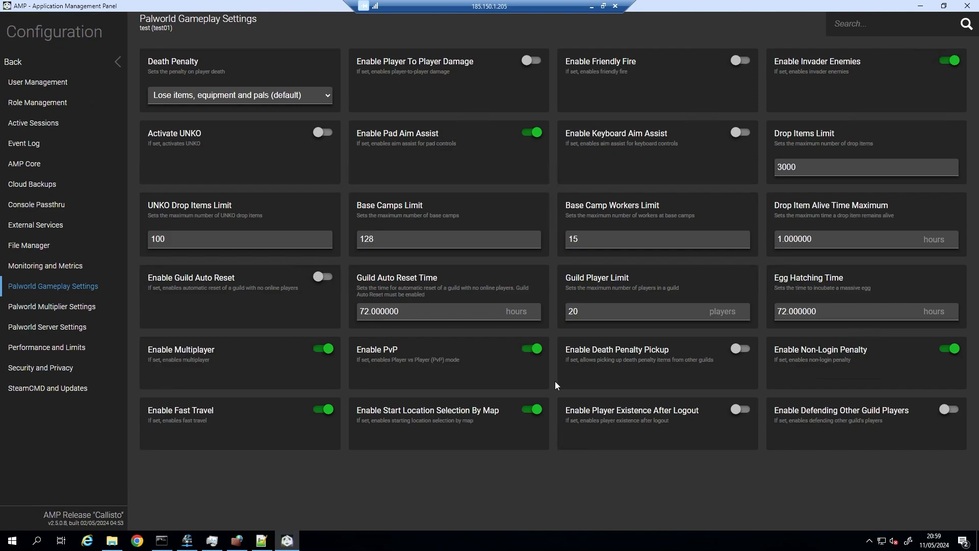
{"action": "left_click", "coordinate": [740, 349]}
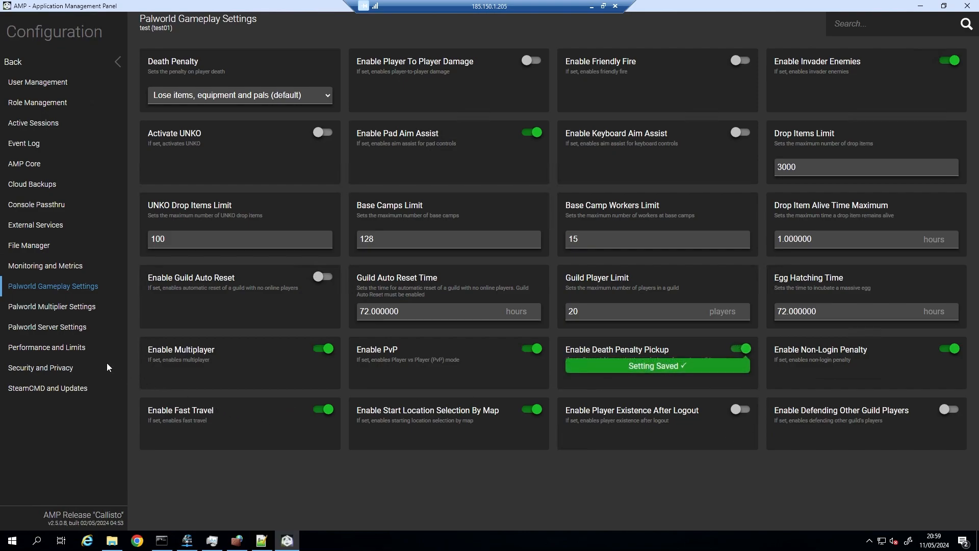
- In the Palworld Server Settings, set the server name to tgc and the server description to skullgamer69.com
{"action": "left_click", "coordinate": [65, 308]}
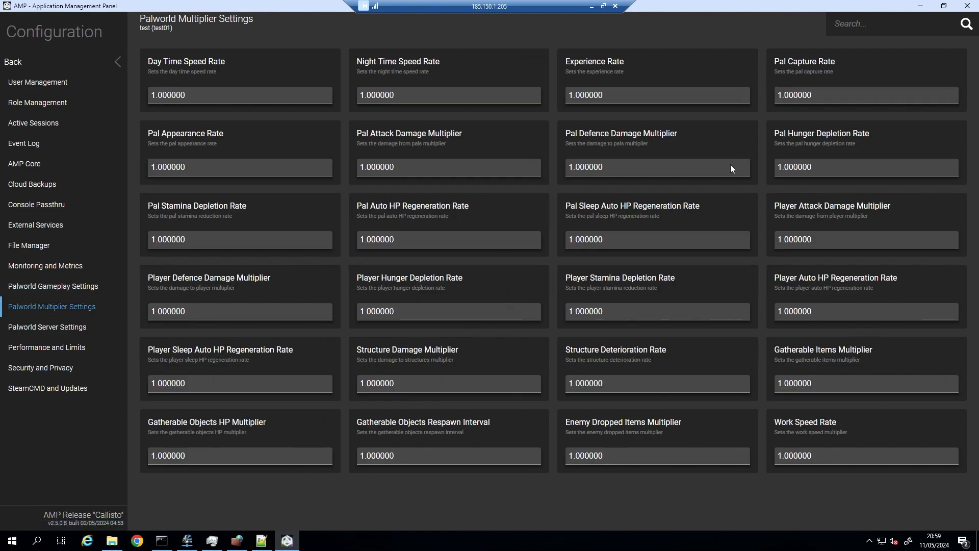
{"action": "left_click", "coordinate": [43, 328]}
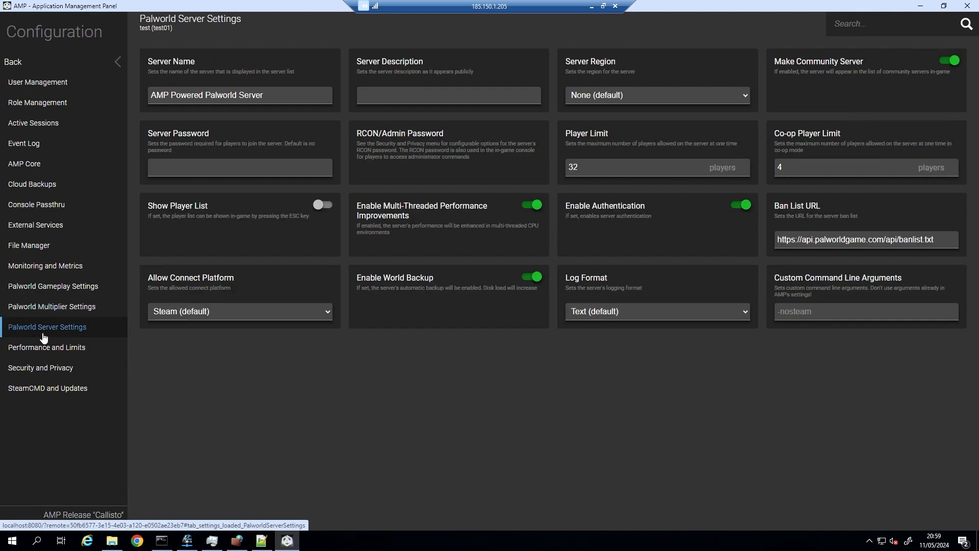
{"action": "left_click_drag", "start_coordinate": [297, 94], "coordinate": [76, 143]}
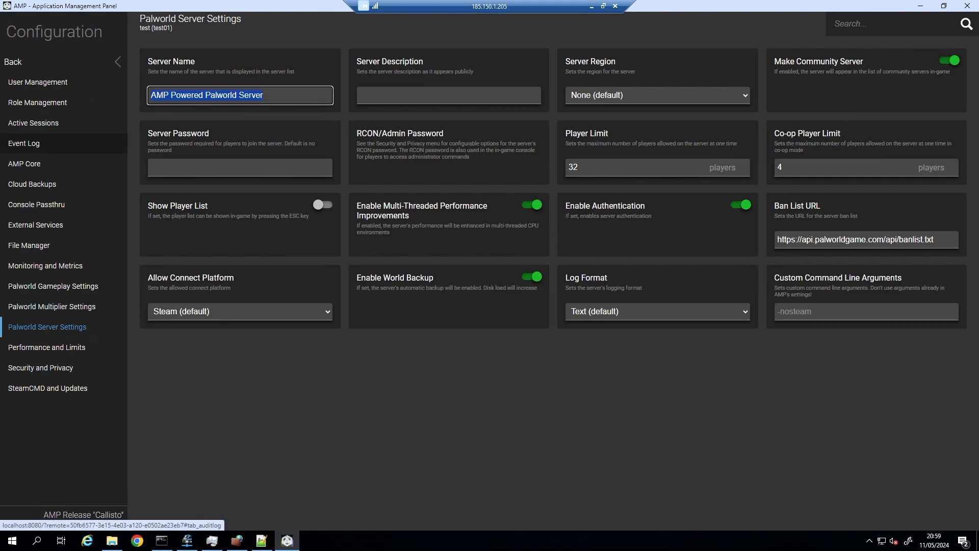
{"action": "type", "text": "tgc"}
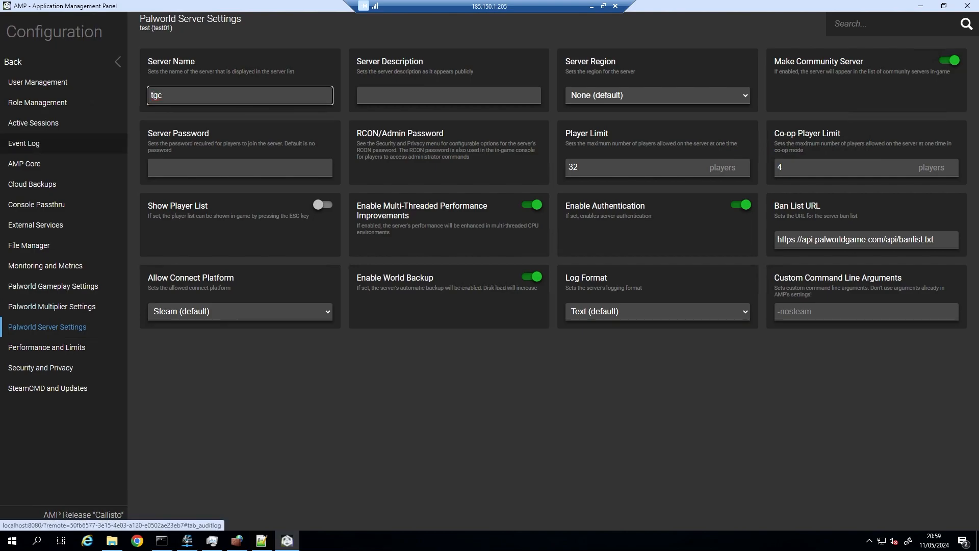
{"action": "left_click", "coordinate": [415, 97]}
{"action": "type", "text": "fds"}
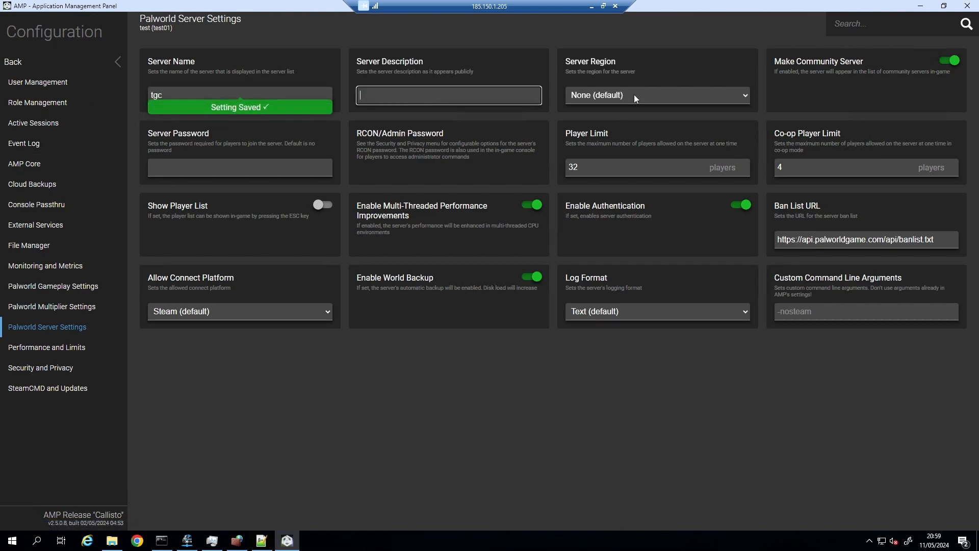
{"action": "type", "text": "skullgamer69.com"}
{"action": "left_click", "coordinate": [684, 356]}
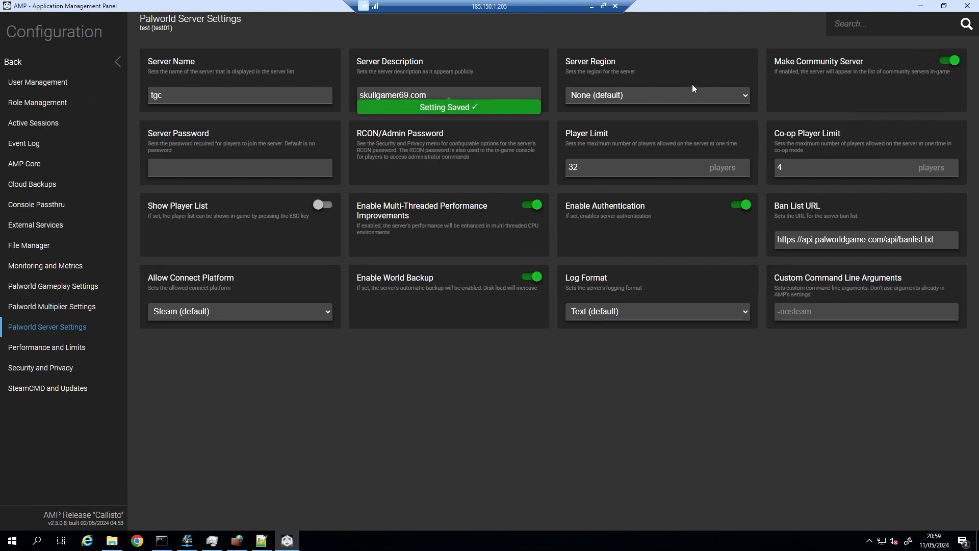
- Set the server's player limit to 12 players
{"action": "left_click", "coordinate": [593, 174]}
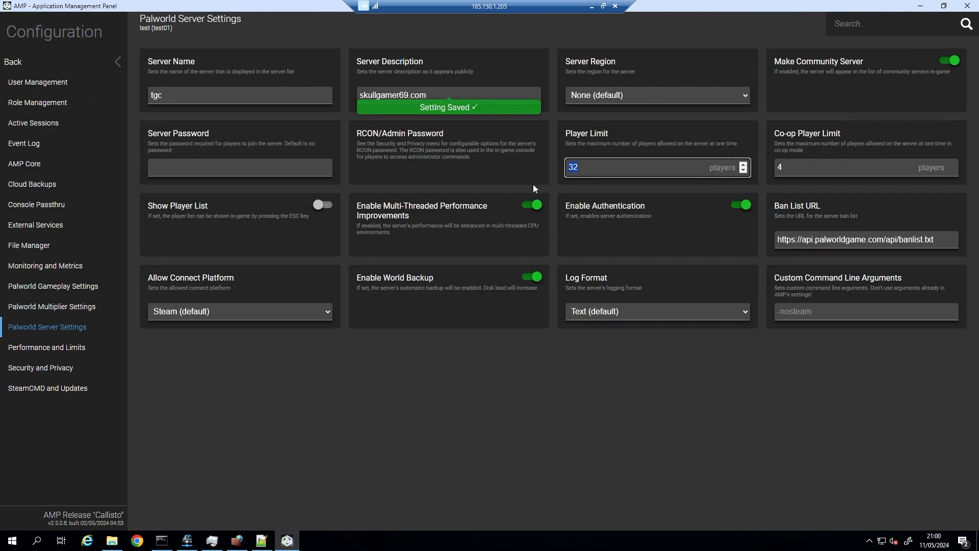
{"action": "key", "text": "BackSpace"}
{"action": "key", "text": "BackSpace"}
{"action": "type", "text": "12"}
{"action": "left_click", "coordinate": [616, 425]}
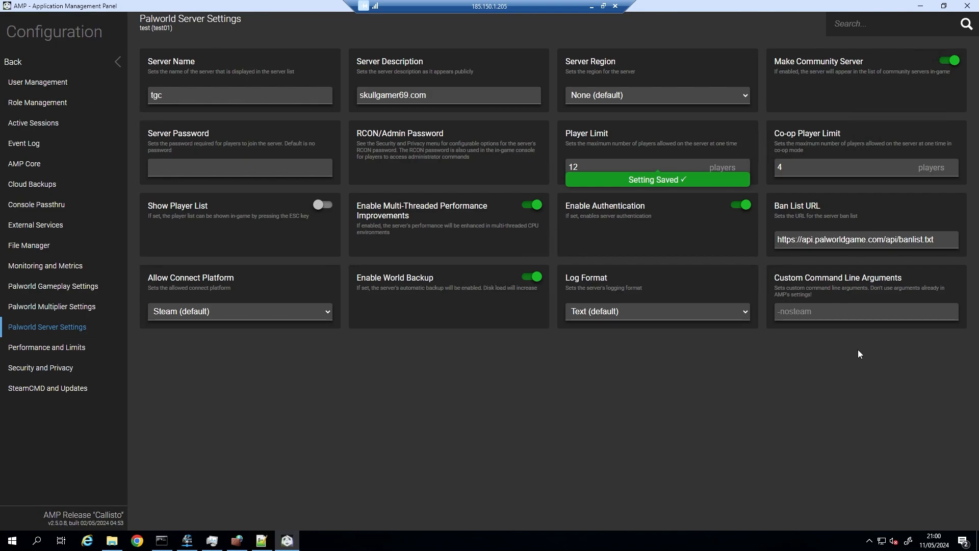
- Examine the server password field and the allowed connect platform options without changing them
{"action": "left_click", "coordinate": [250, 161]}
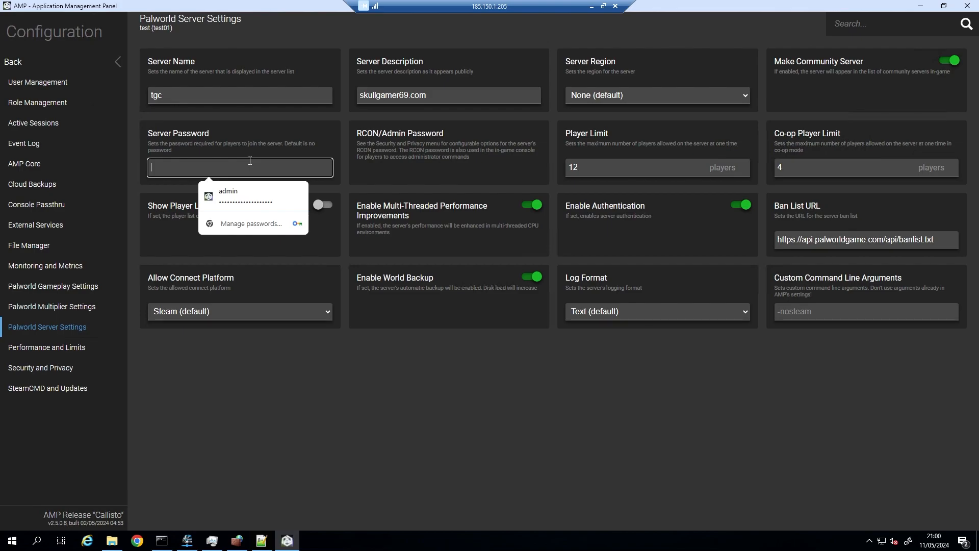
{"action": "left_click", "coordinate": [387, 462]}
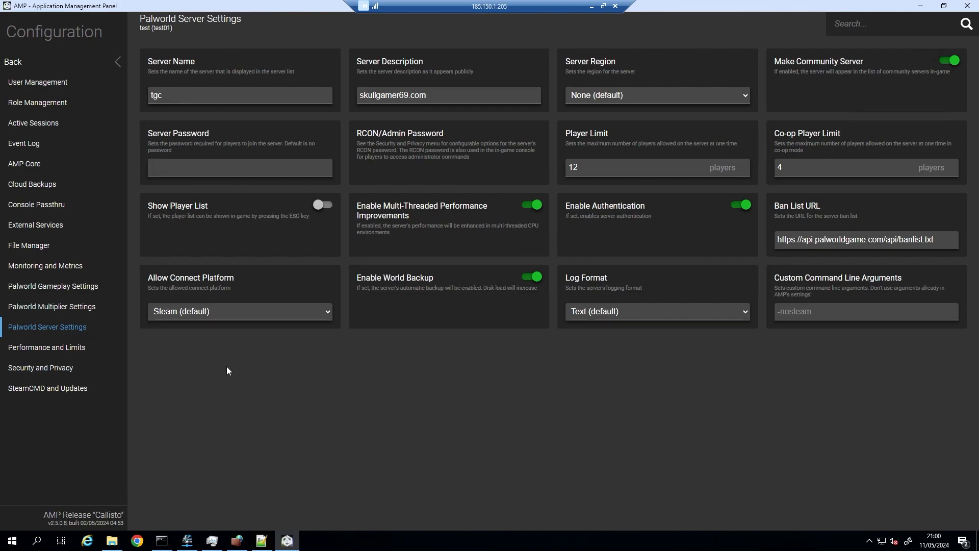
{"action": "left_click", "coordinate": [273, 311]}
{"action": "left_click", "coordinate": [273, 311]}
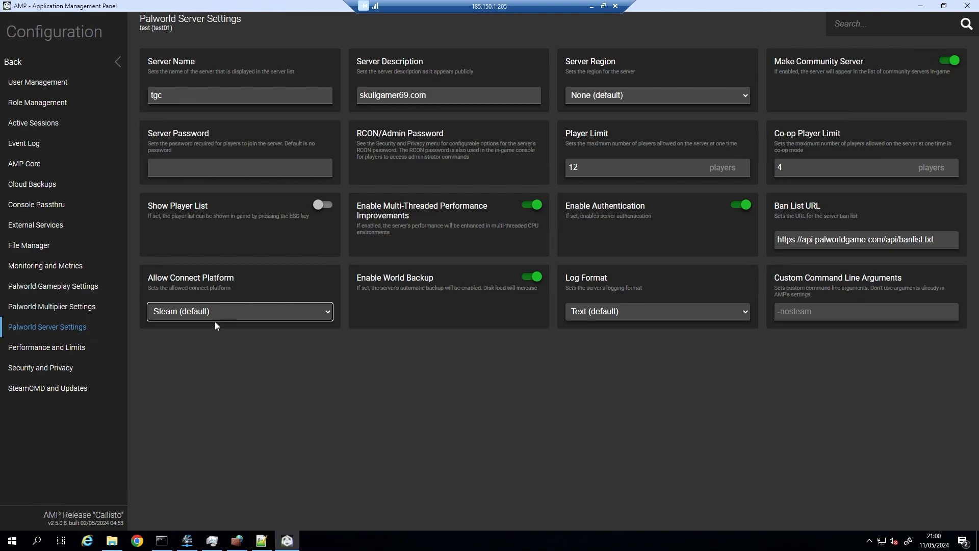
{"action": "left_click", "coordinate": [309, 312]}
{"action": "left_click", "coordinate": [509, 454]}
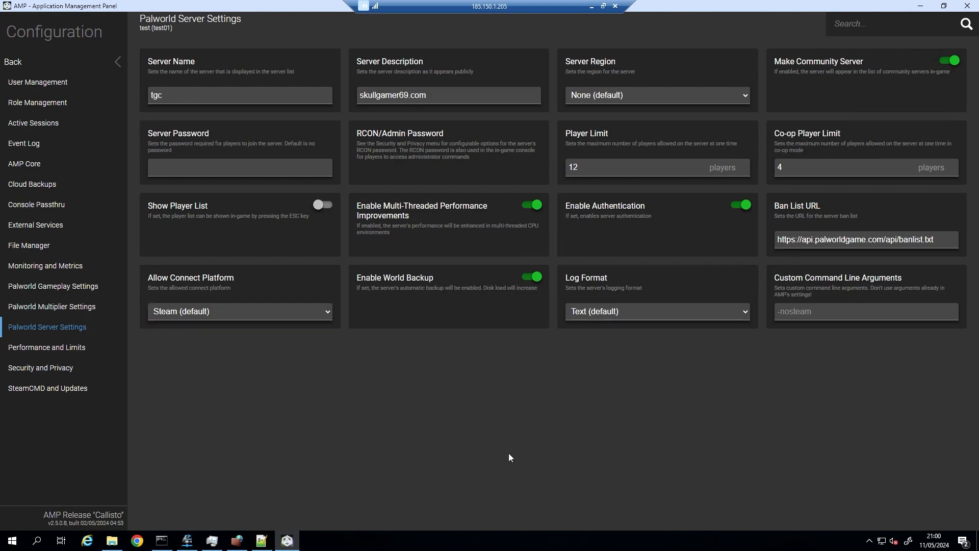
- Review the Performance and Limits settings and return to the overview of all instances
{"action": "left_click", "coordinate": [51, 352]}
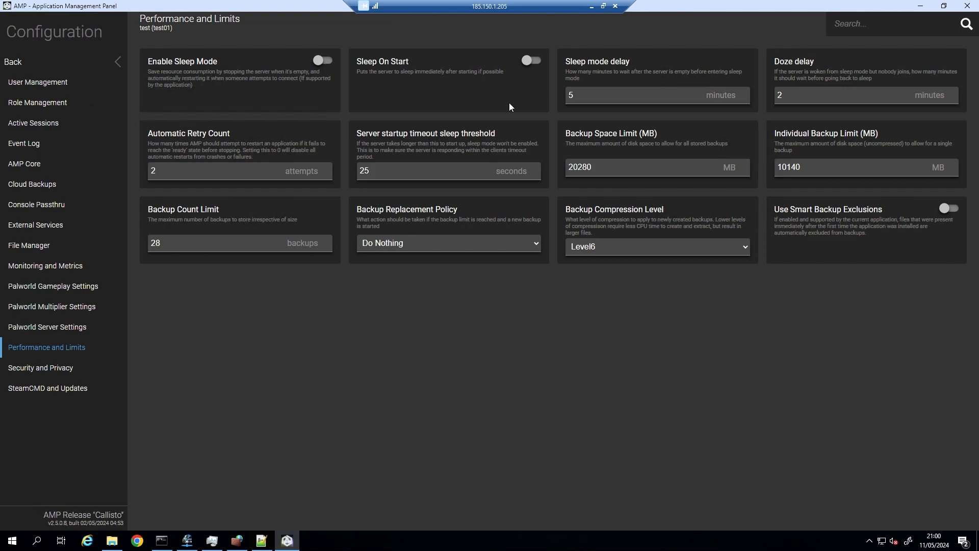
{"action": "left_click", "coordinate": [34, 62]}
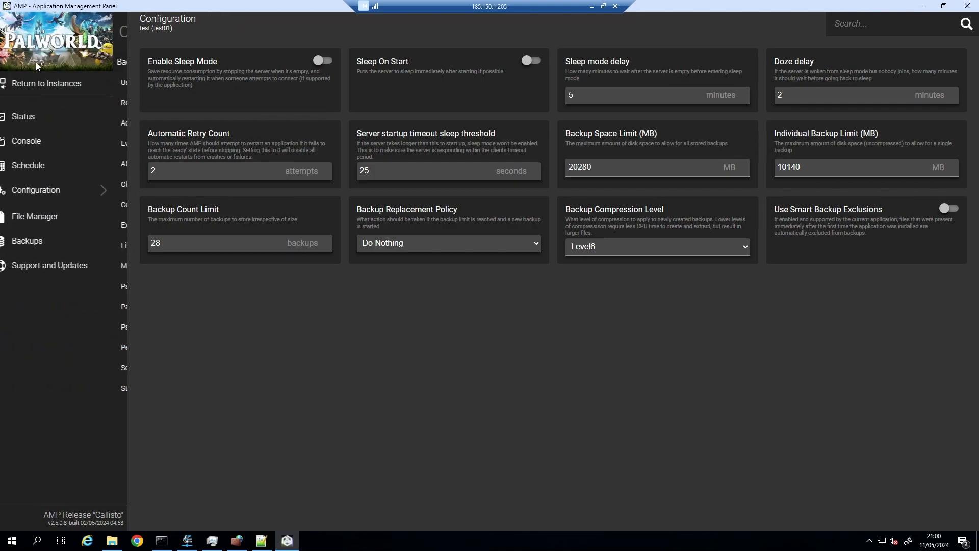
{"action": "left_click", "coordinate": [52, 85]}
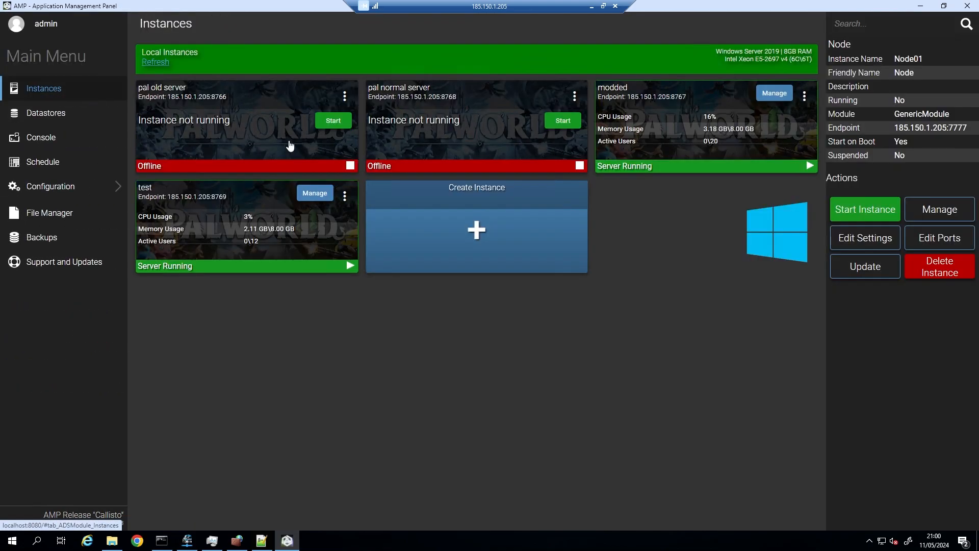
- Open the test instance for management and restart its Palworld server
{"action": "left_click", "coordinate": [345, 199]}
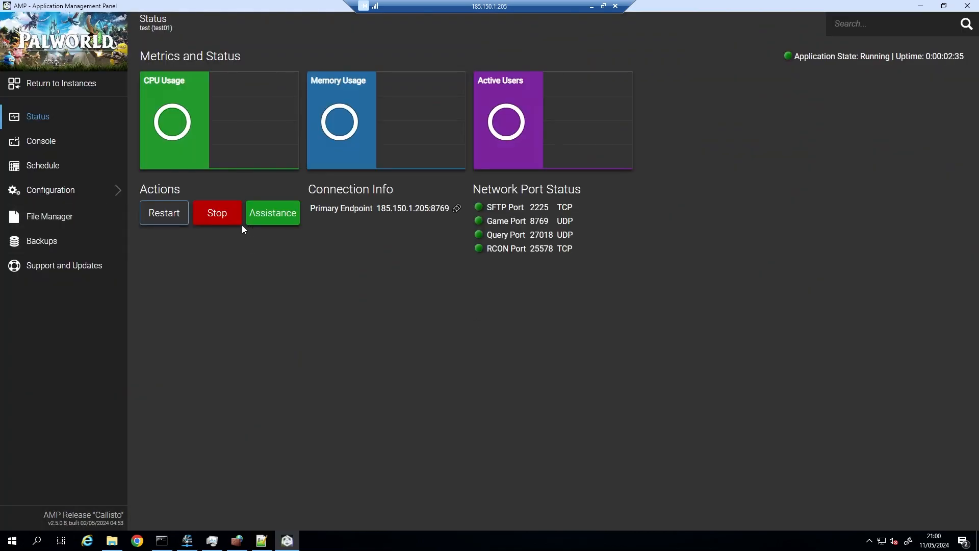
{"action": "left_click", "coordinate": [163, 212]}
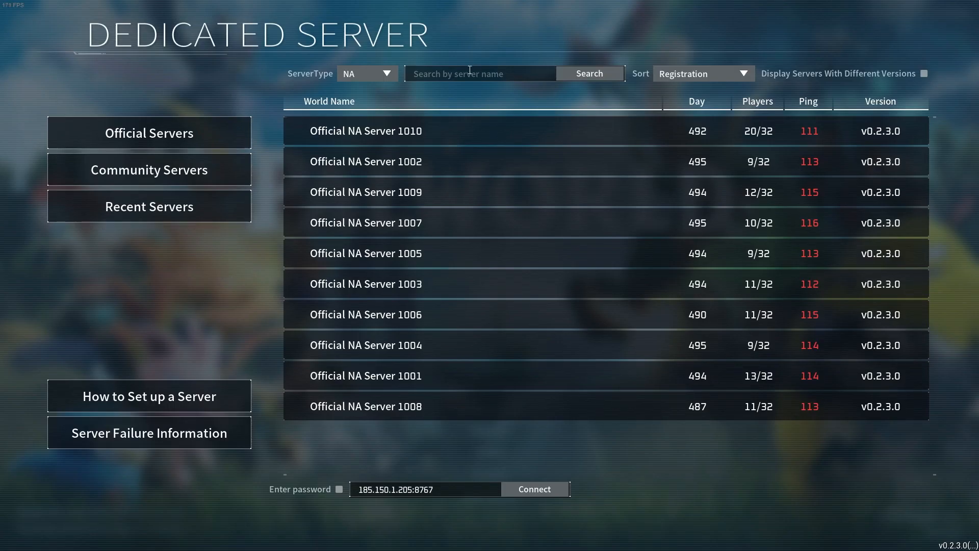
- Switch to Palworld and search the community dedicated servers for tgc
{"action": "left_click", "coordinate": [469, 70]}
{"action": "type", "text": "tg"}
{"action": "type", "text": "v"}
{"action": "key", "text": "BackSpace"}
{"action": "type", "text": "cx"}
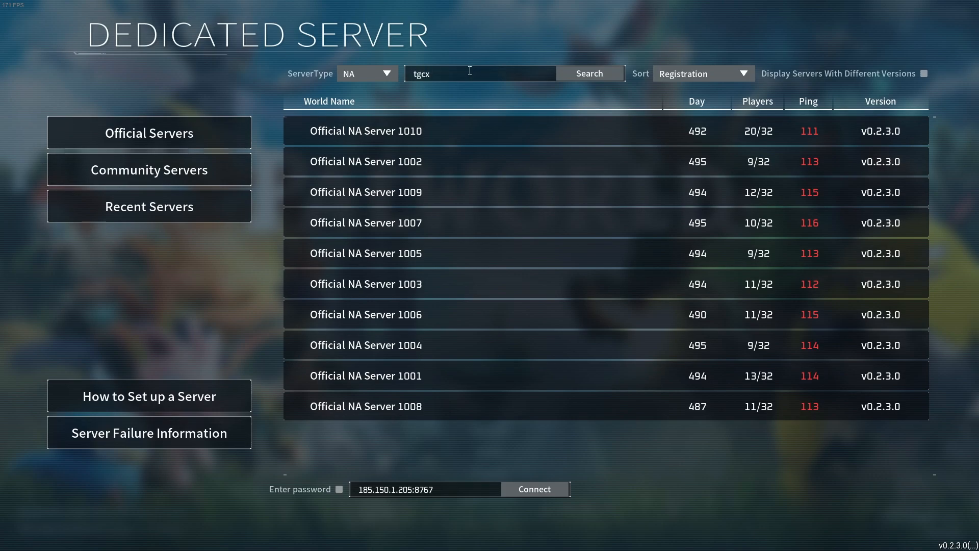
{"action": "left_click", "coordinate": [170, 164]}
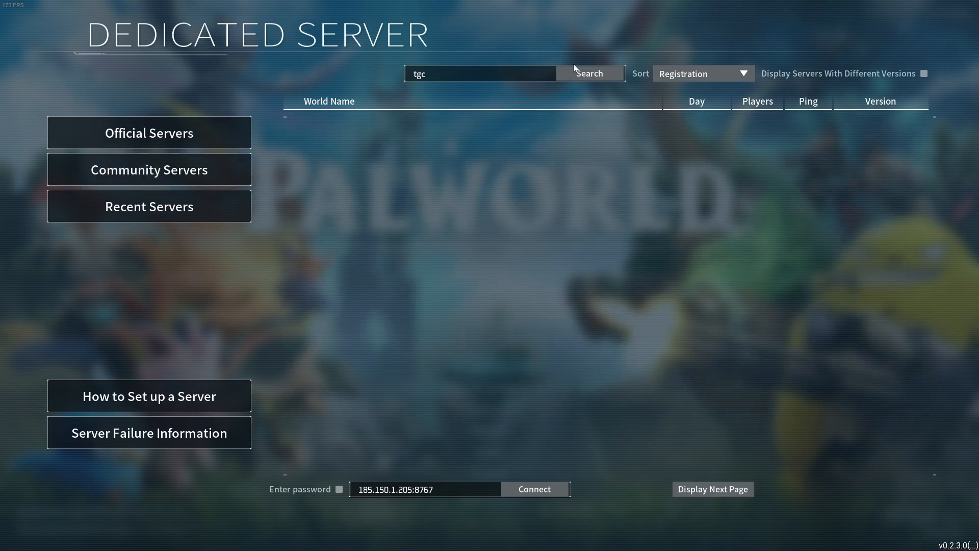
{"action": "left_click", "coordinate": [574, 70]}
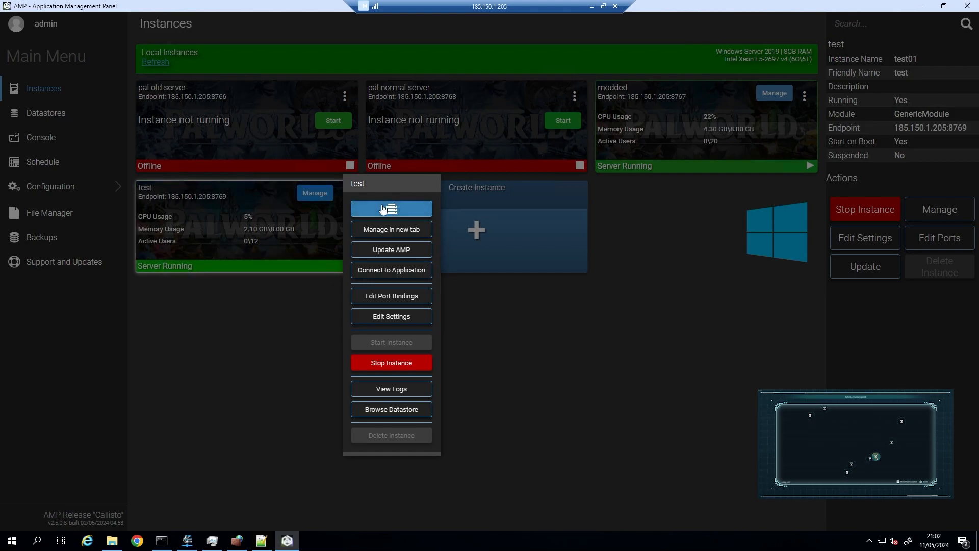
- Back in AMP, add a simple time interval trigger to the test instance's schedule that runs every 4 hours
{"action": "left_click", "coordinate": [384, 208]}
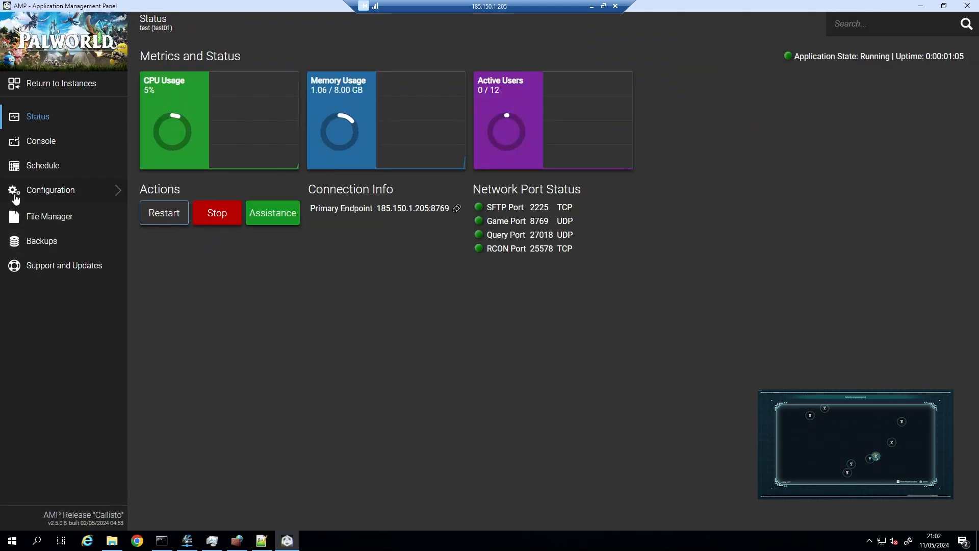
{"action": "left_click", "coordinate": [54, 189]}
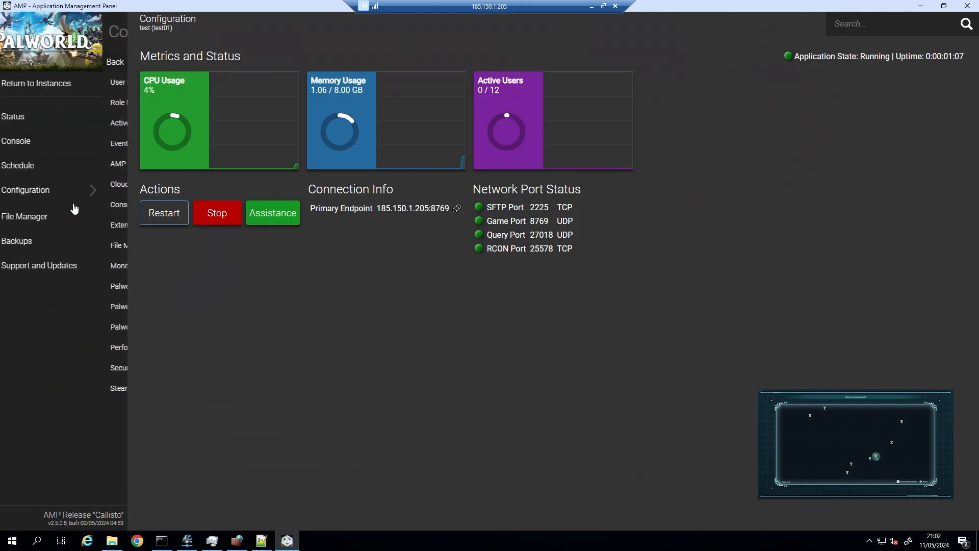
{"action": "left_click", "coordinate": [51, 171]}
{"action": "left_click", "coordinate": [179, 134]}
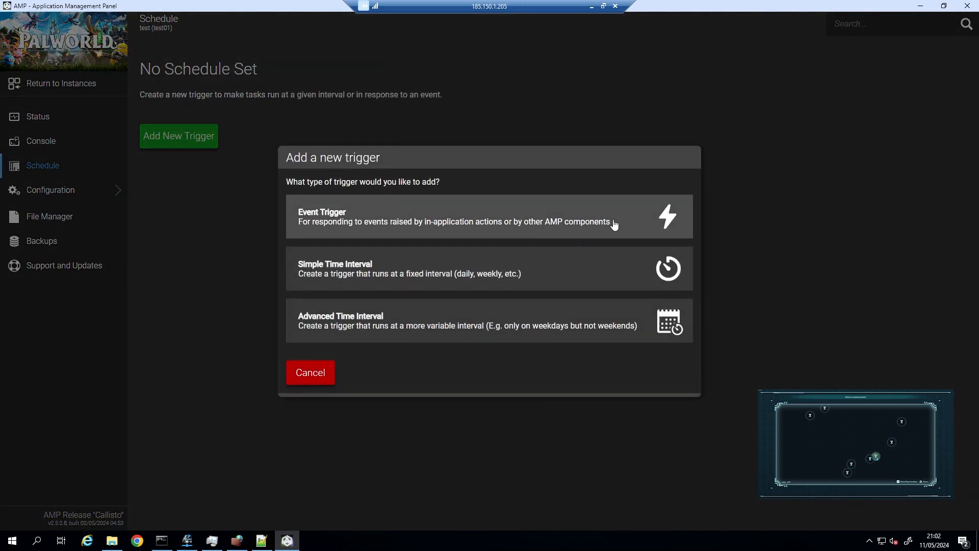
{"action": "left_click", "coordinate": [624, 276]}
{"action": "left_click", "coordinate": [408, 233]}
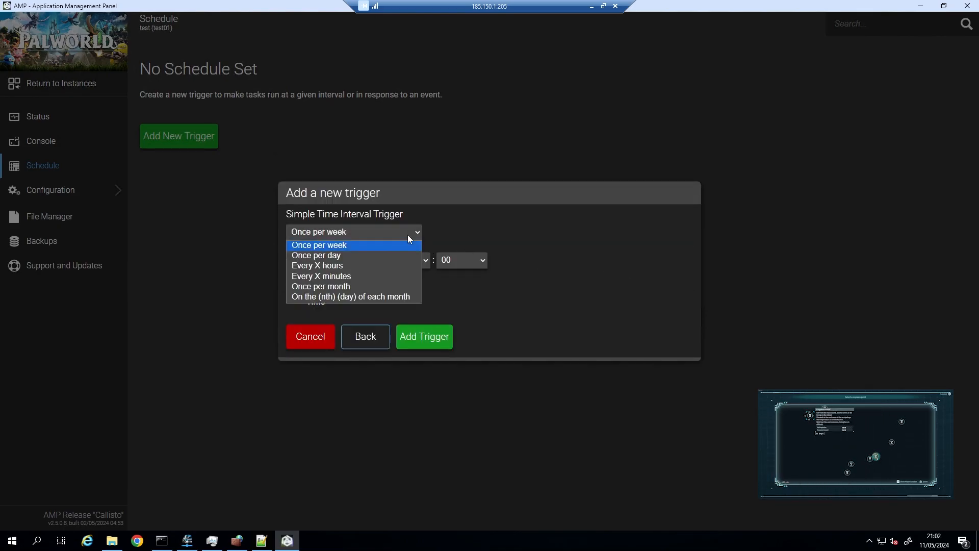
{"action": "left_click", "coordinate": [351, 266]}
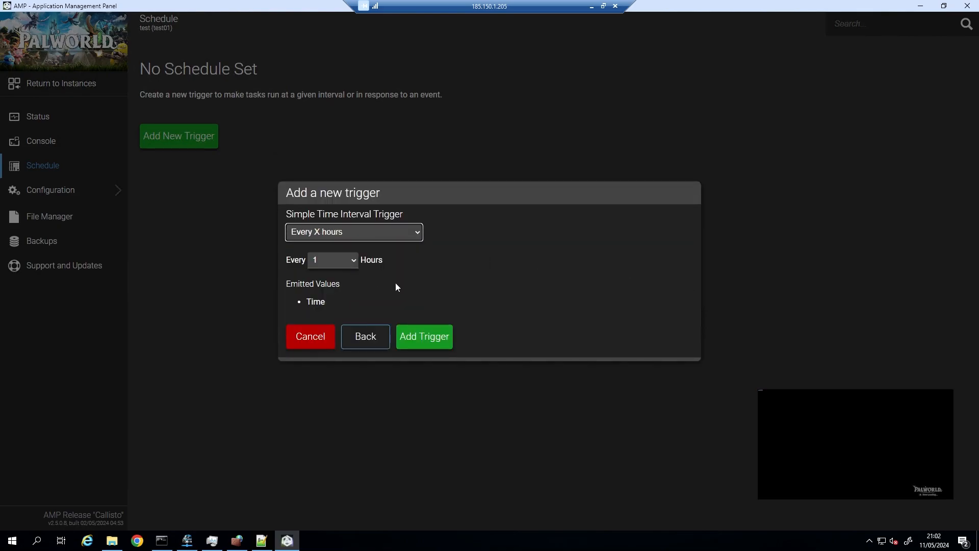
{"action": "left_click", "coordinate": [353, 261]}
{"action": "left_click", "coordinate": [330, 307]}
{"action": "left_click", "coordinate": [442, 342]}
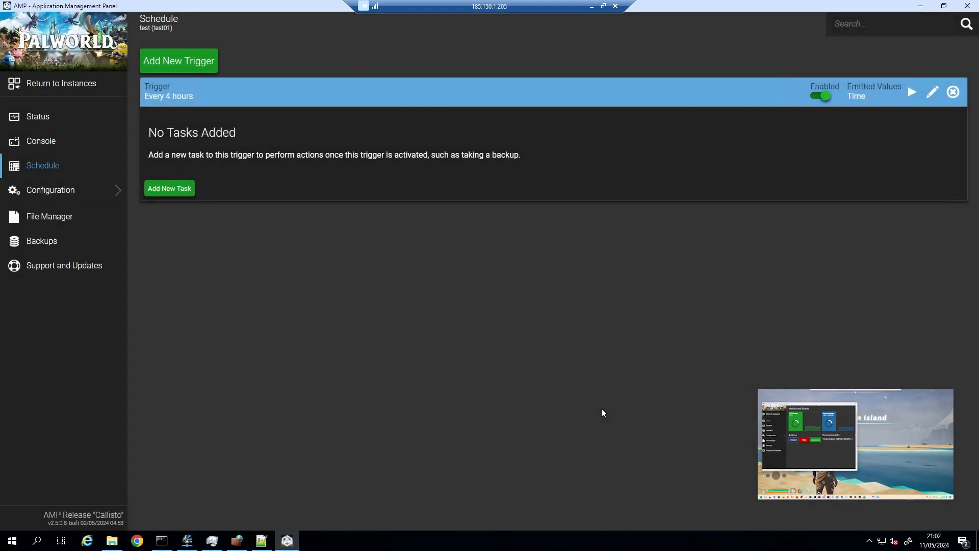
- Add a task to the 4-hour trigger that restarts the application
{"action": "left_click", "coordinate": [170, 188]}
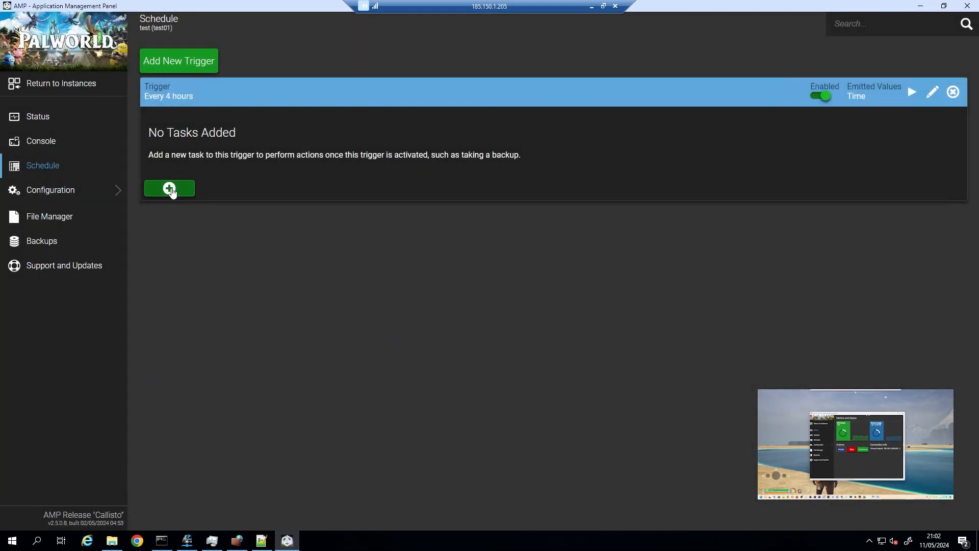
{"action": "left_click", "coordinate": [413, 253]}
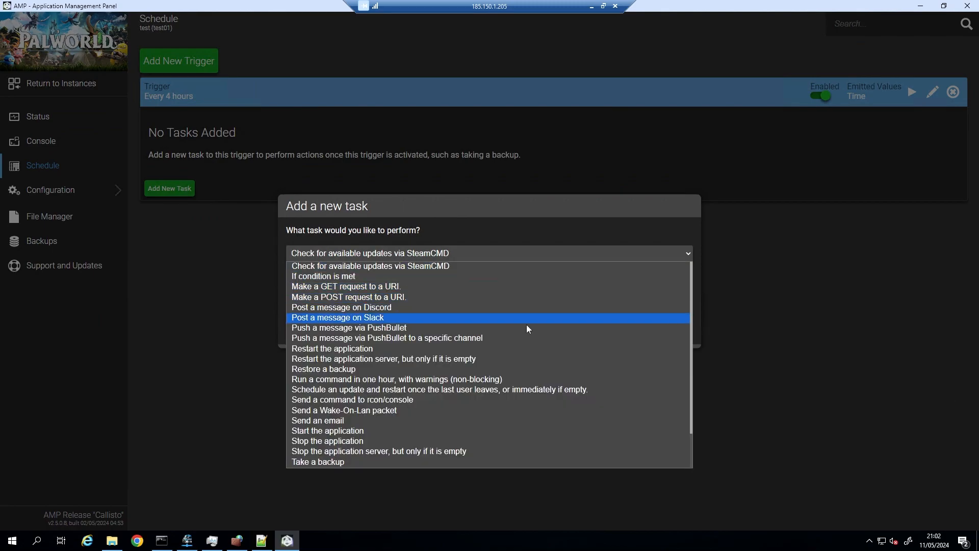
{"action": "left_click", "coordinate": [340, 351]}
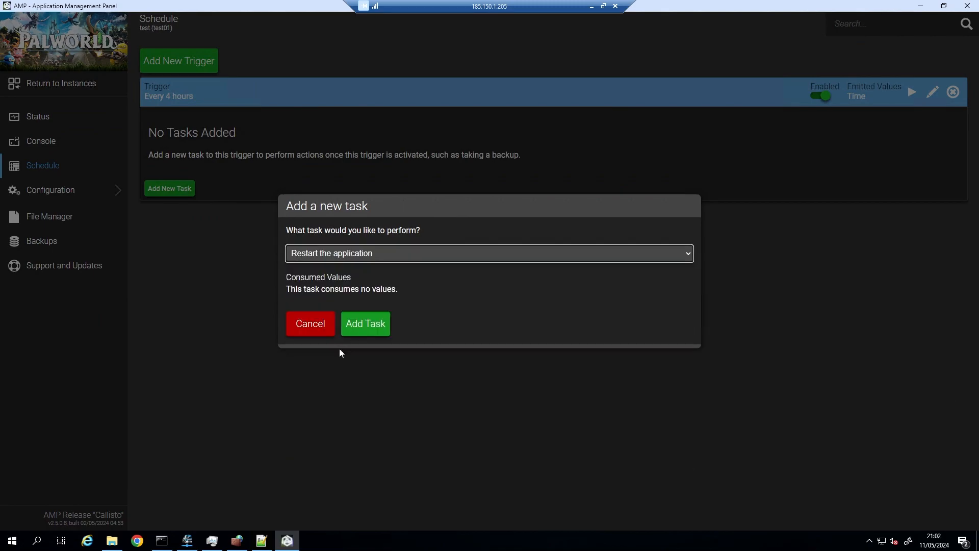
{"action": "left_click", "coordinate": [363, 329]}
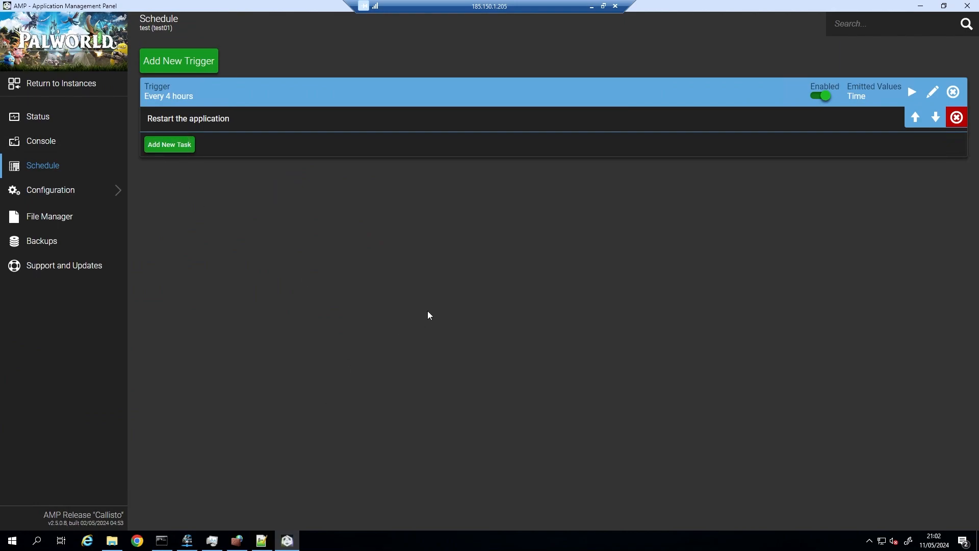
- Examine the 4-hour trigger's time settings and the fields of the Discord message task without saving either
{"action": "left_click", "coordinate": [932, 94]}
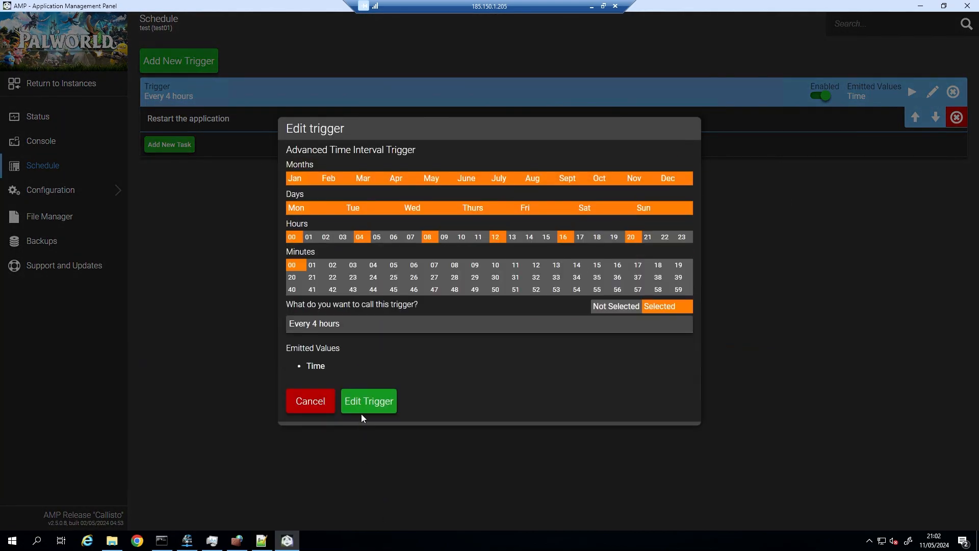
{"action": "left_click", "coordinate": [301, 403]}
{"action": "left_click", "coordinate": [162, 145]}
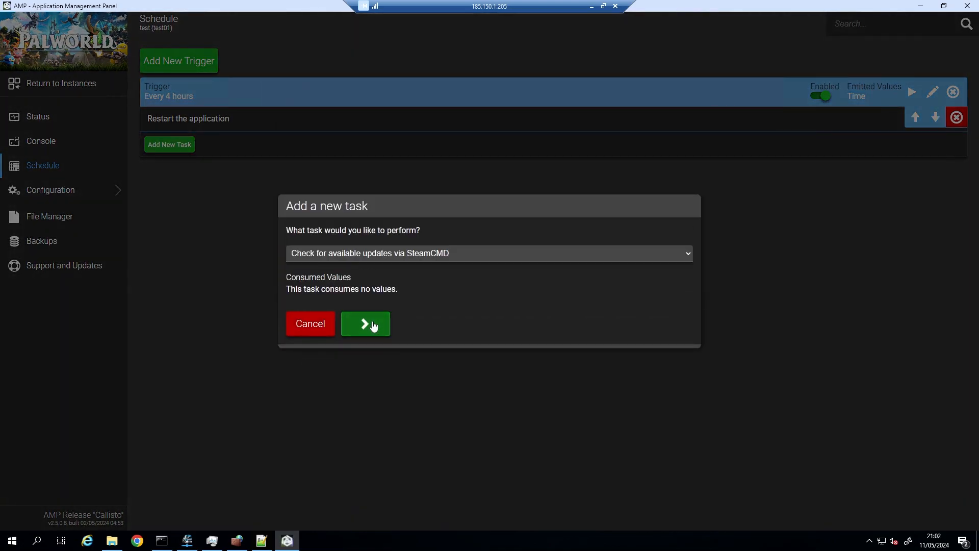
{"action": "left_click", "coordinate": [431, 252]}
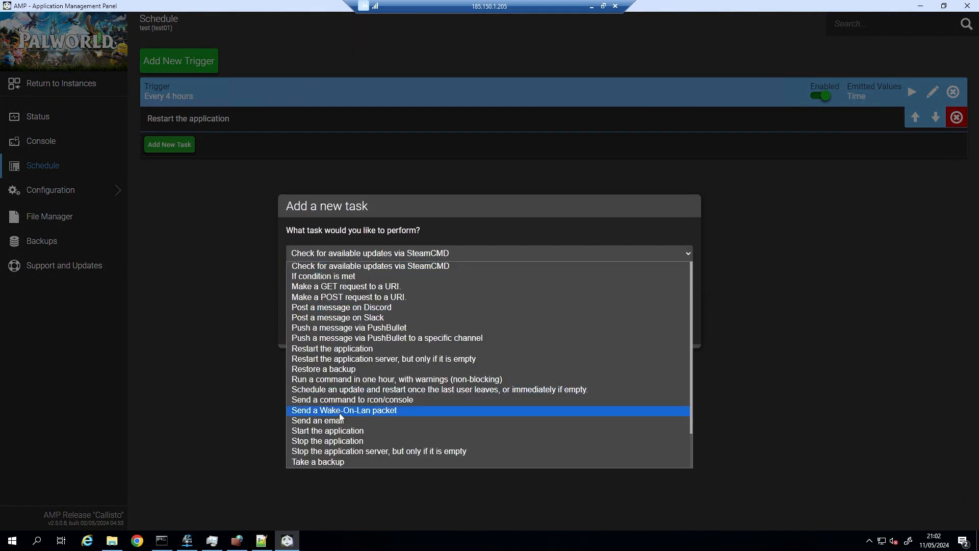
{"action": "left_click", "coordinate": [346, 307]}
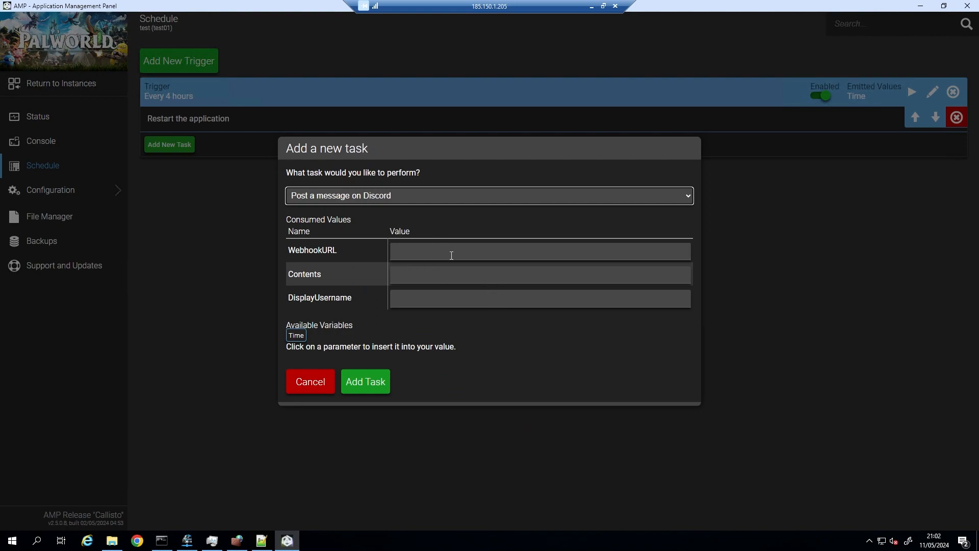
{"action": "left_click", "coordinate": [451, 255]}
{"action": "left_click", "coordinate": [415, 278]}
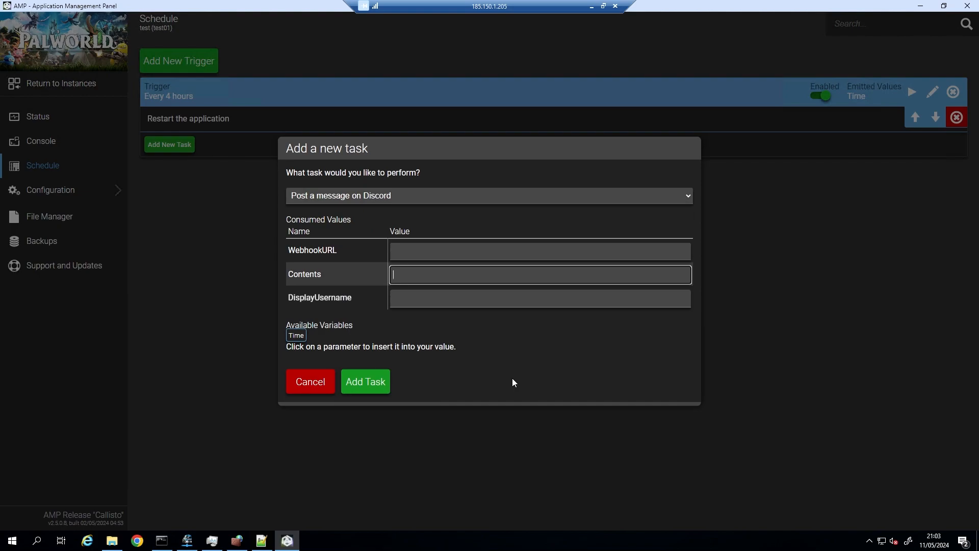
{"action": "left_click", "coordinate": [465, 352]}
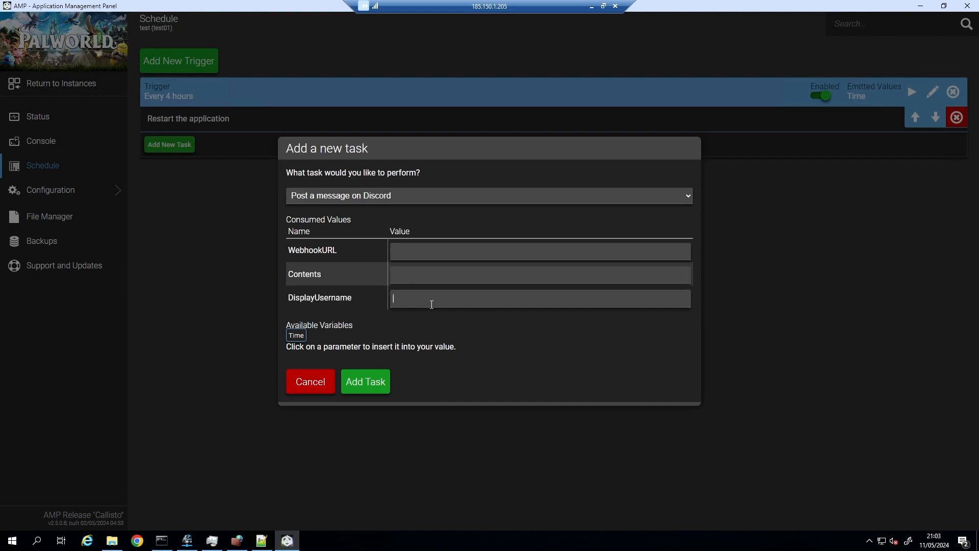
{"action": "left_click", "coordinate": [312, 385]}
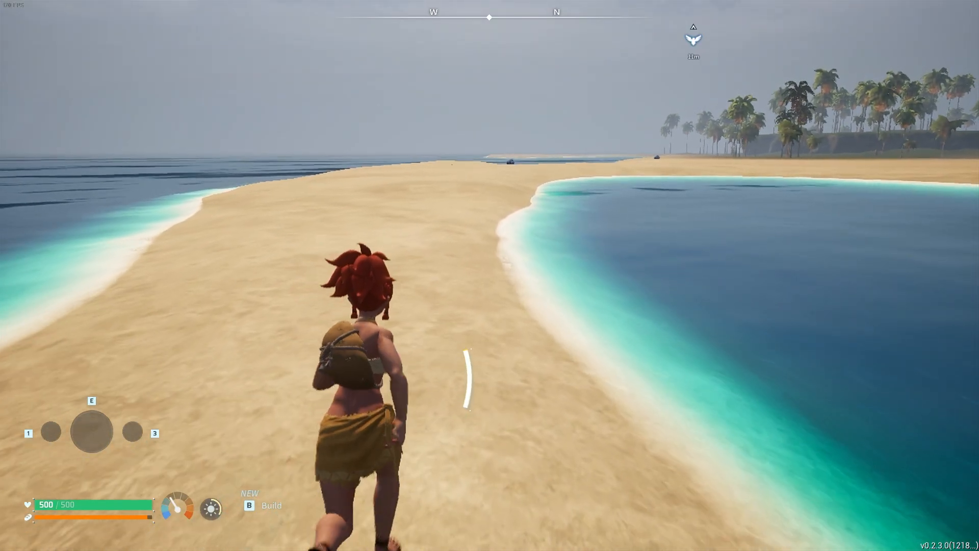
{"action": "key", "text": "w"}
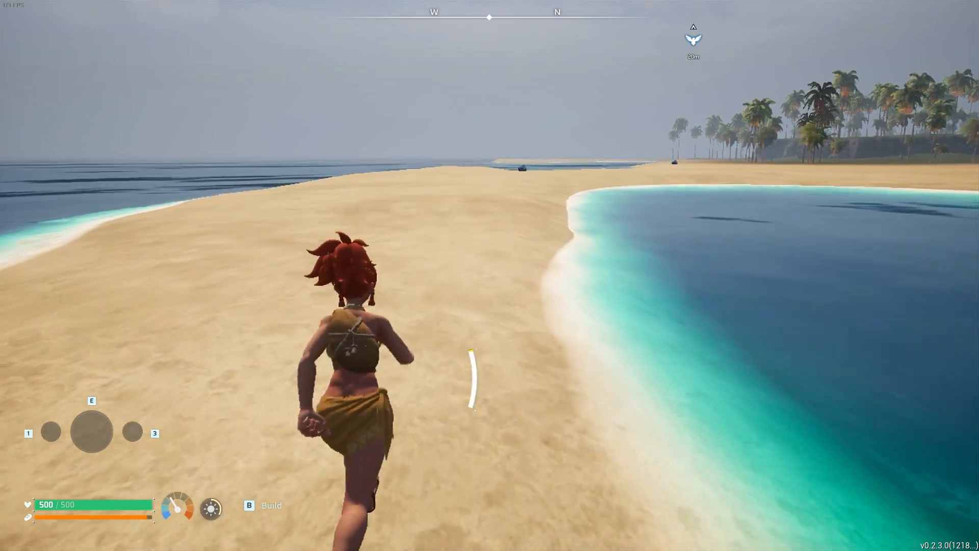
{"action": "key", "text": "space"}
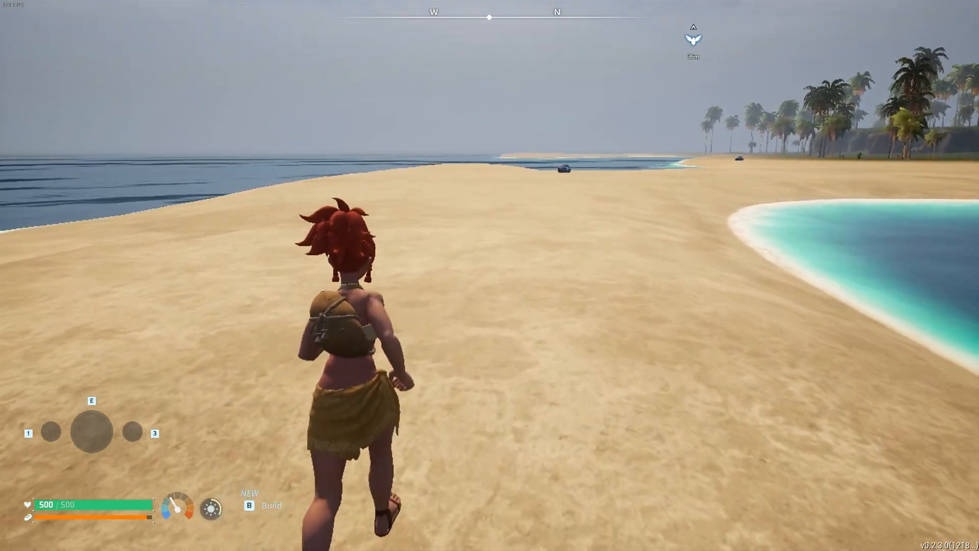
{"action": "key", "text": "Tab"}
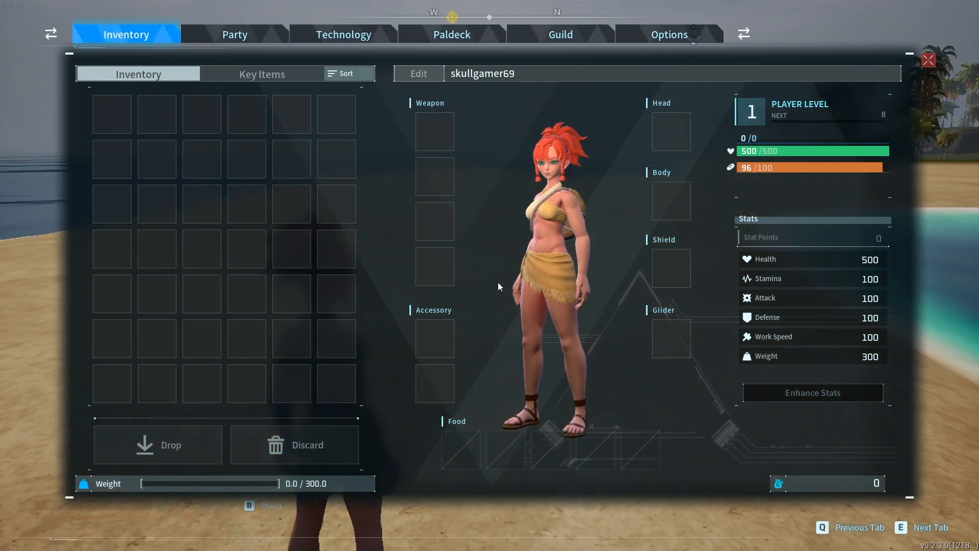
{"action": "key", "text": "Tab"}
{"action": "key", "text": "shift+w"}
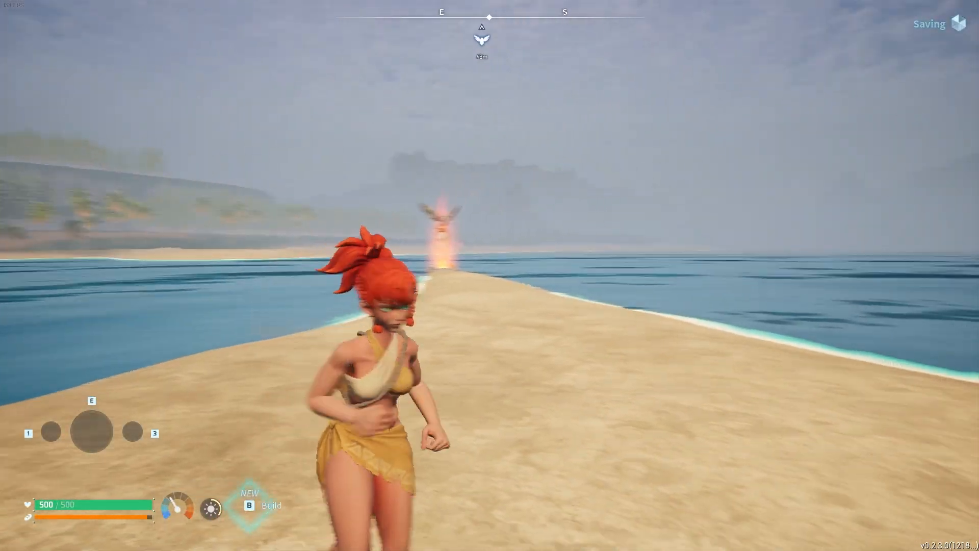
{"action": "key", "text": "d"}
{"action": "key", "text": "a"}
{"action": "key", "text": "d"}
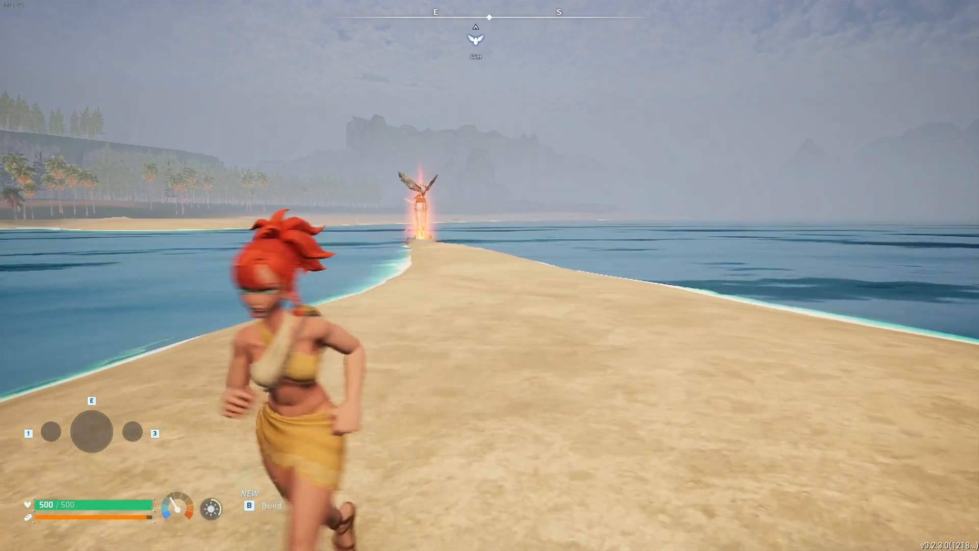
{"action": "key", "text": "w"}
{"action": "key", "text": "shift+w"}
{"action": "key", "text": "space"}
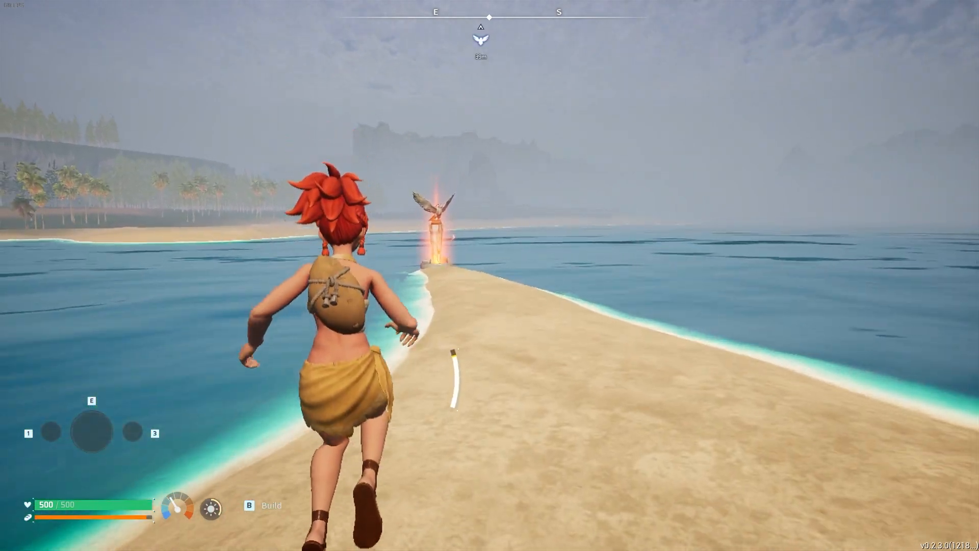
{"action": "key", "text": "shift+w"}
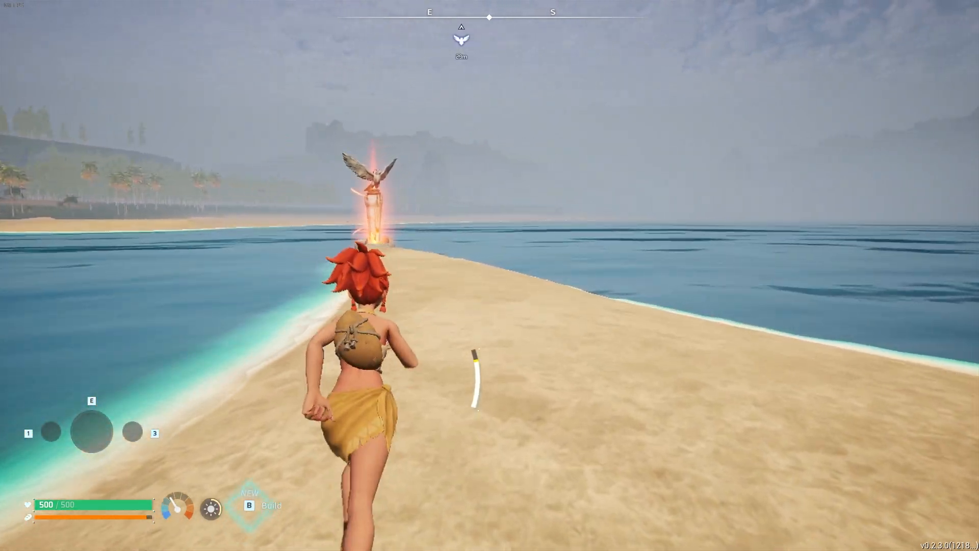
{"action": "key", "text": "shift+w"}
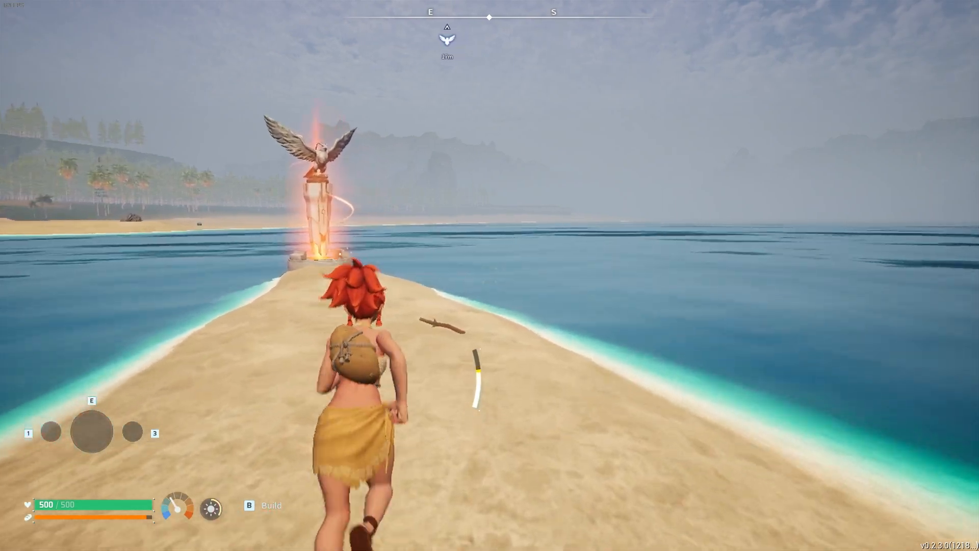
{"action": "key", "text": "shift+w"}
- In Palworld, check the in-game options page for the connected server's name, player limit and description
{"action": "key", "text": "Tab"}
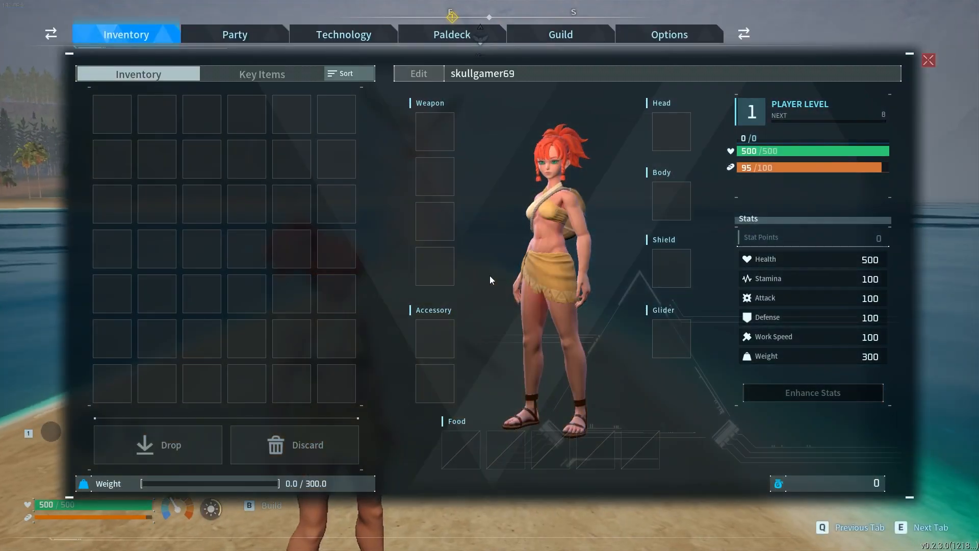
{"action": "left_click", "coordinate": [694, 33]}
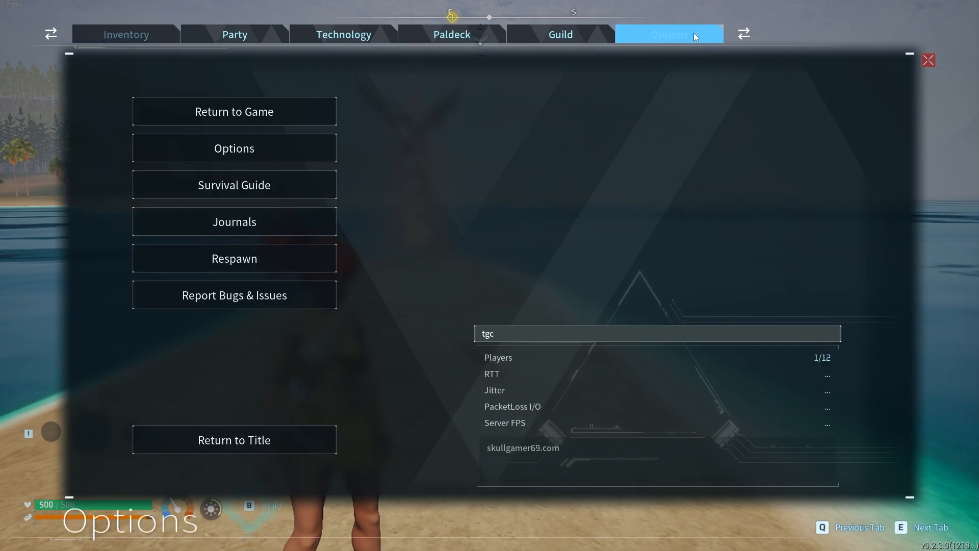